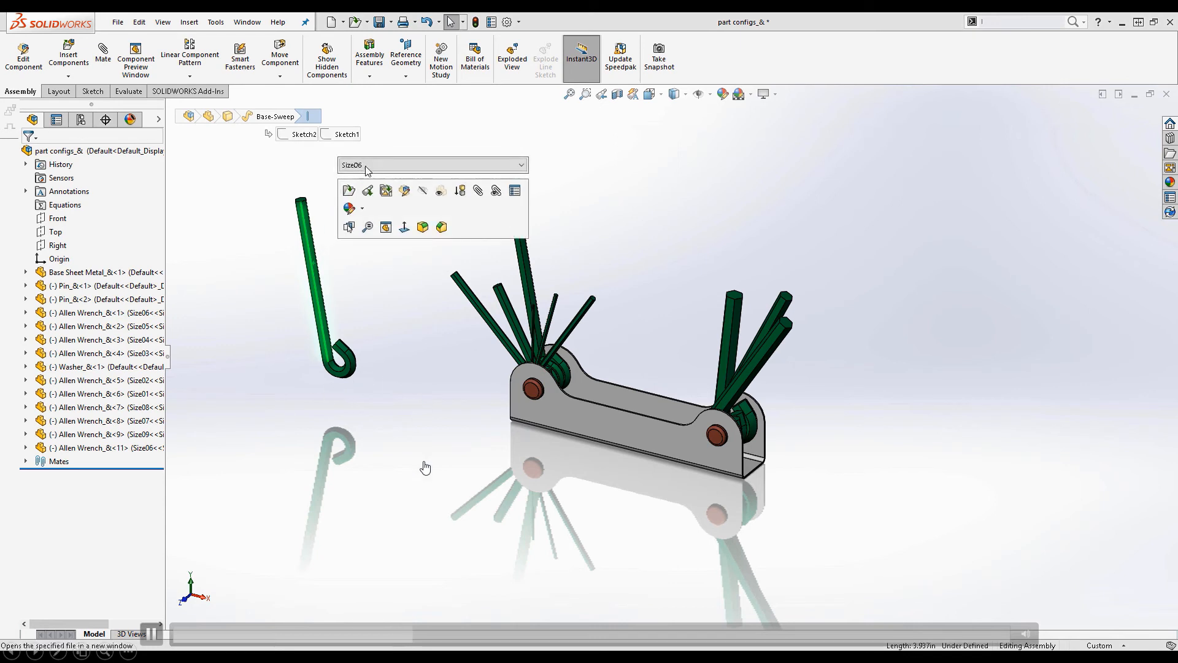
# Switch the detached Allen wrench's configuration to Size07
pyautogui.click(387, 164)
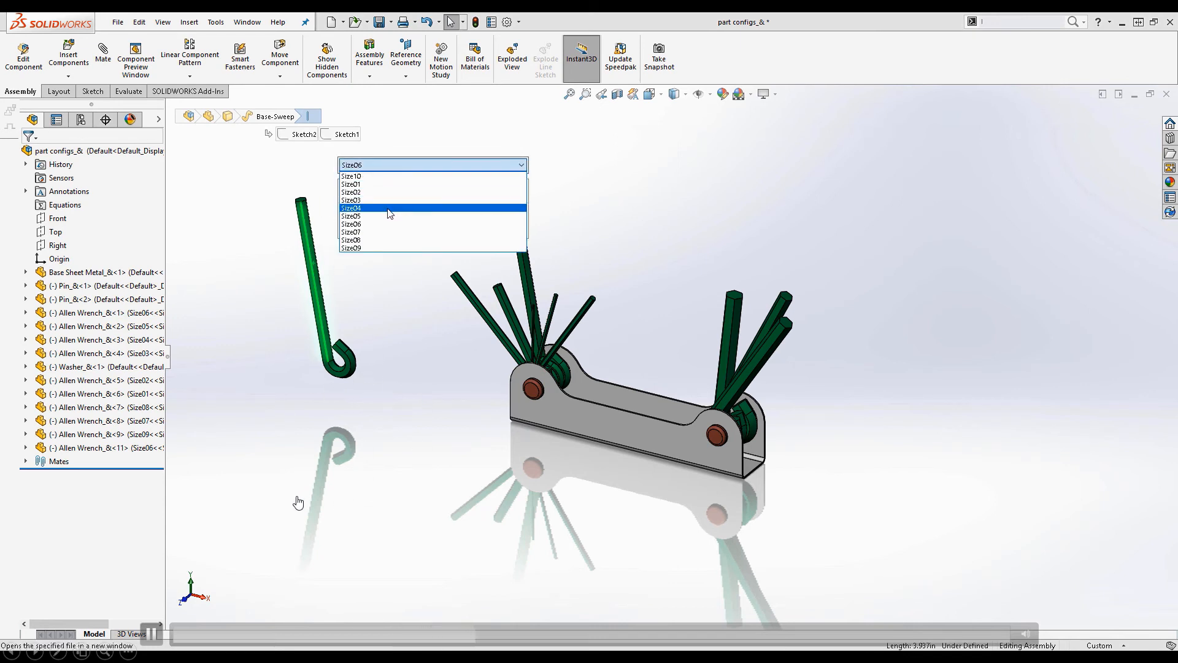
pyautogui.click(389, 232)
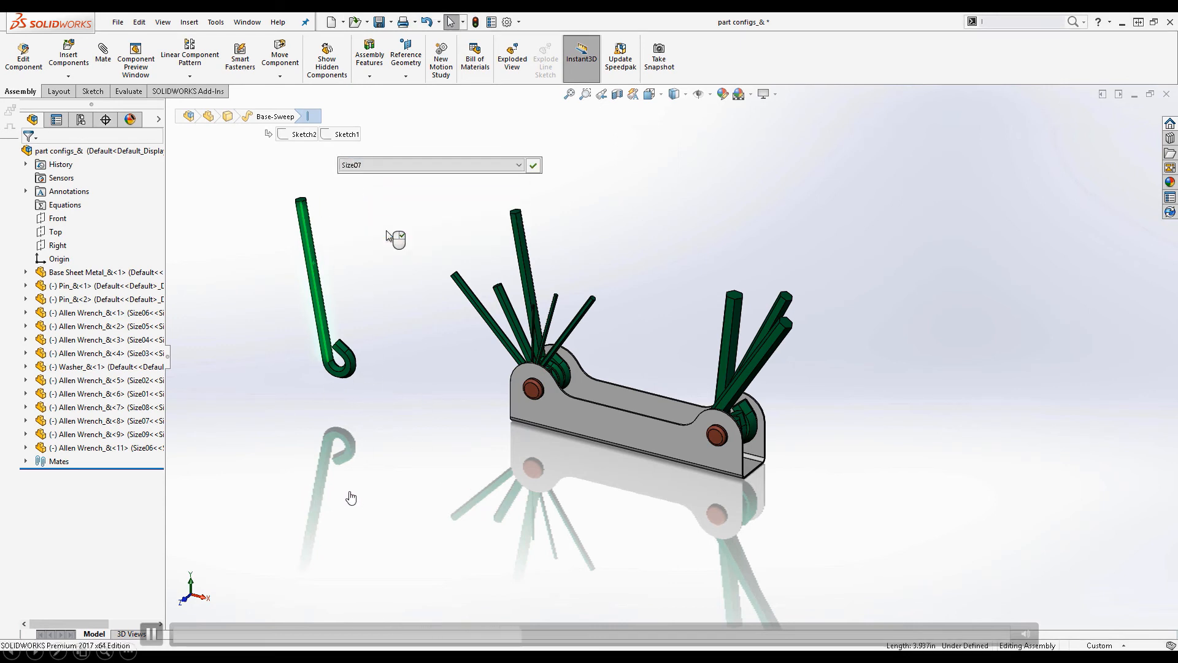
pyautogui.click(226, 641)
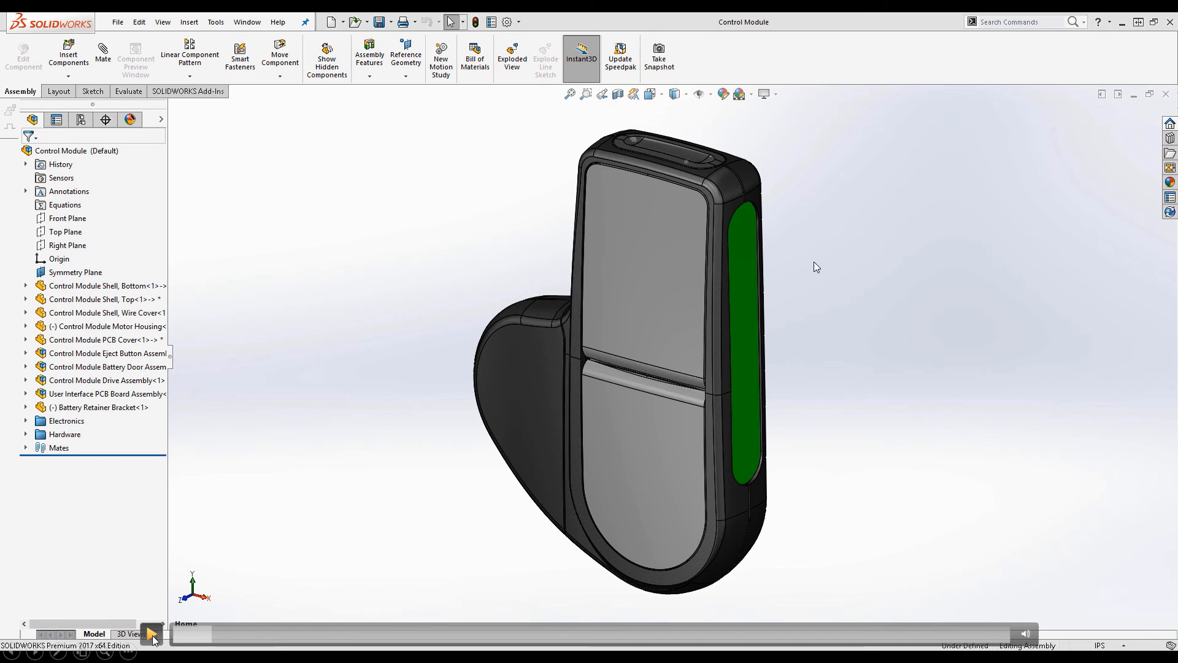
pyautogui.click(152, 635)
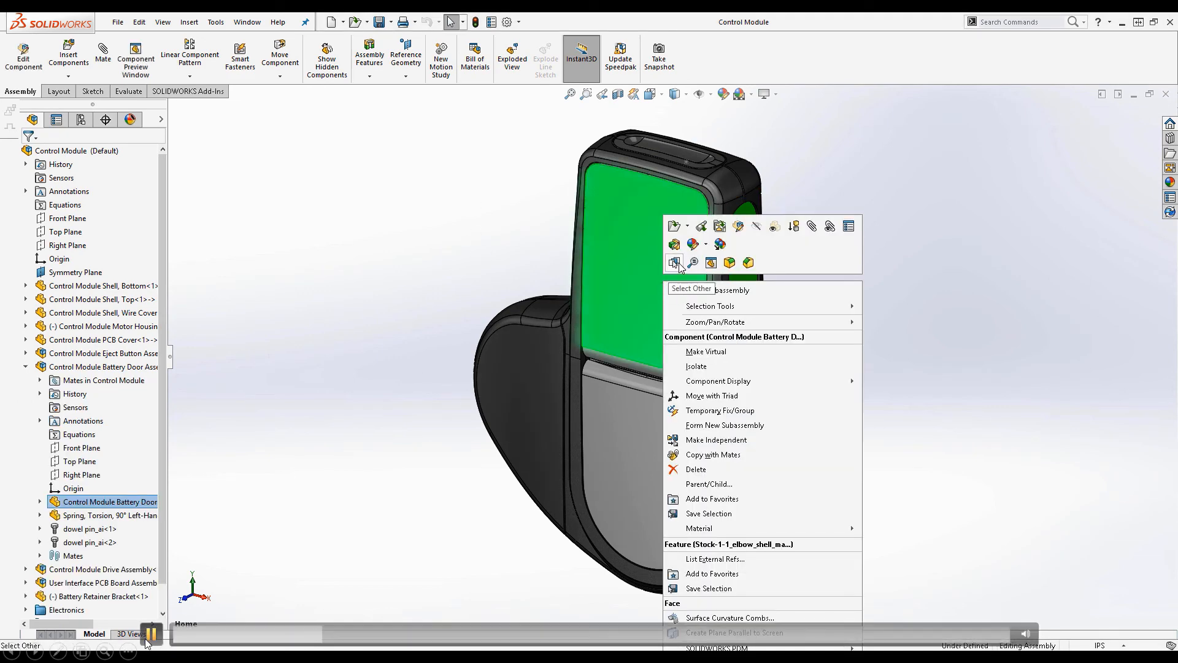
pyautogui.click(260, 642)
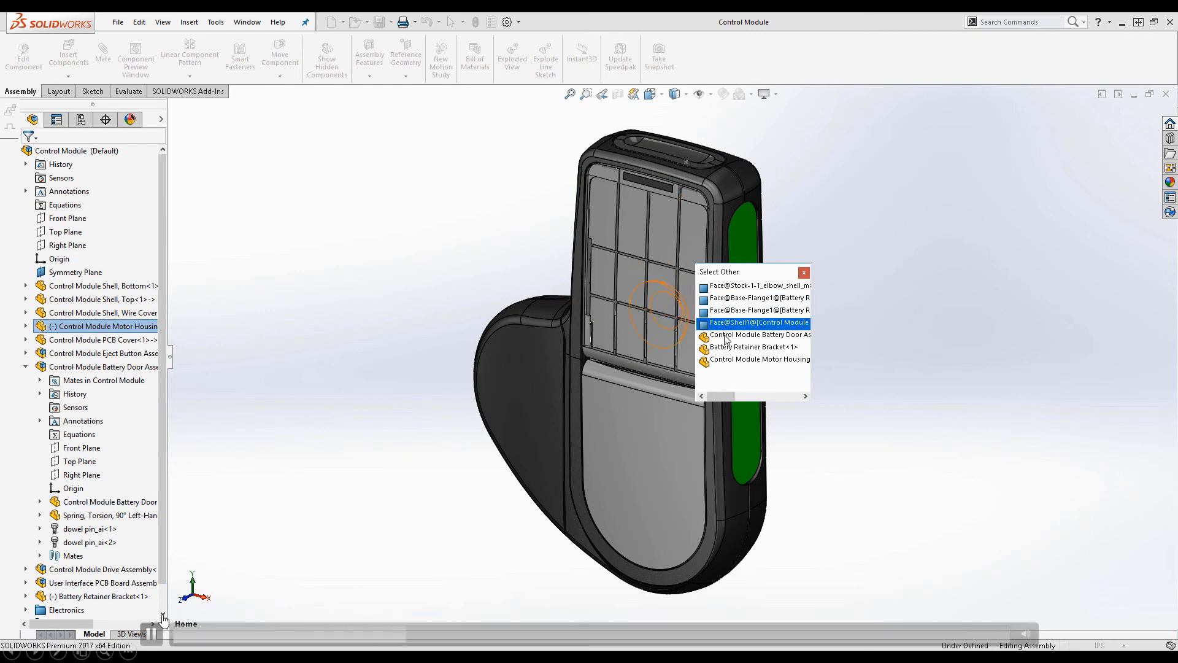
pyautogui.click(443, 409)
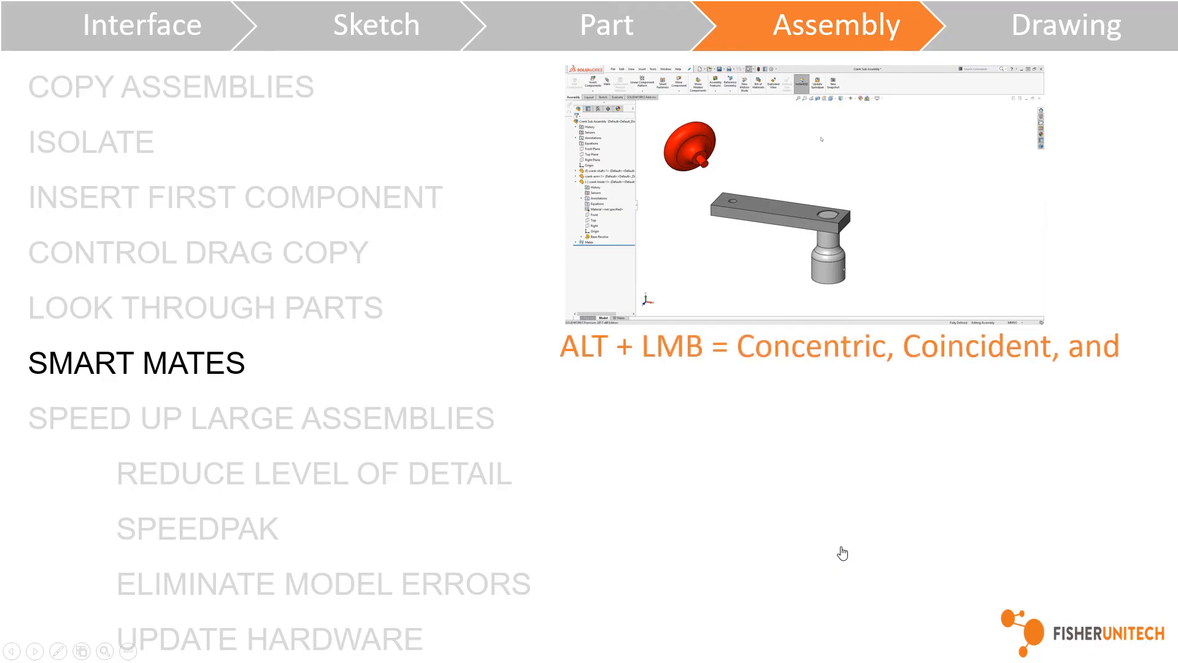
pyautogui.moveTo(722, 311)
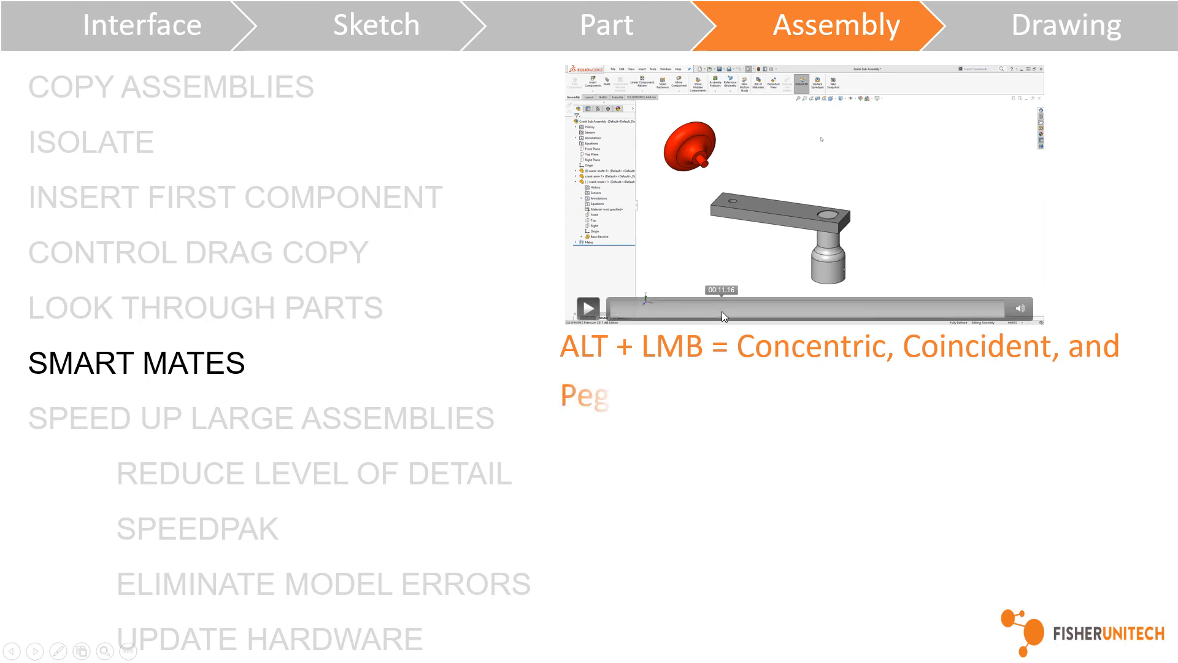
pyautogui.click(590, 308)
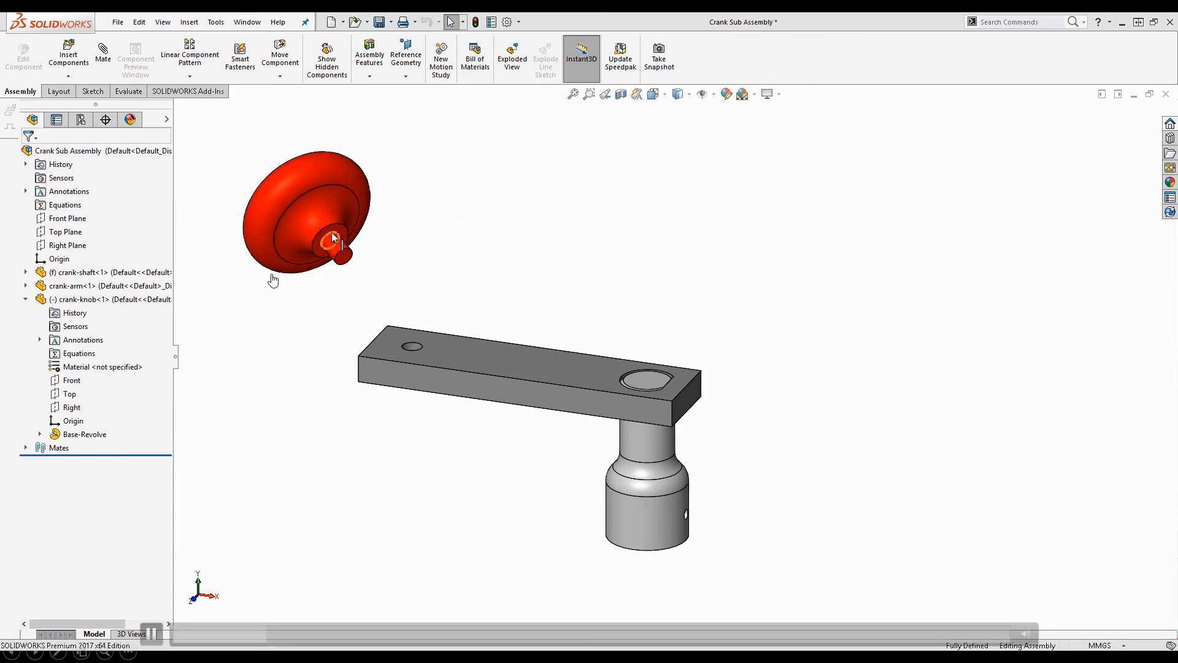
pyautogui.click(151, 634)
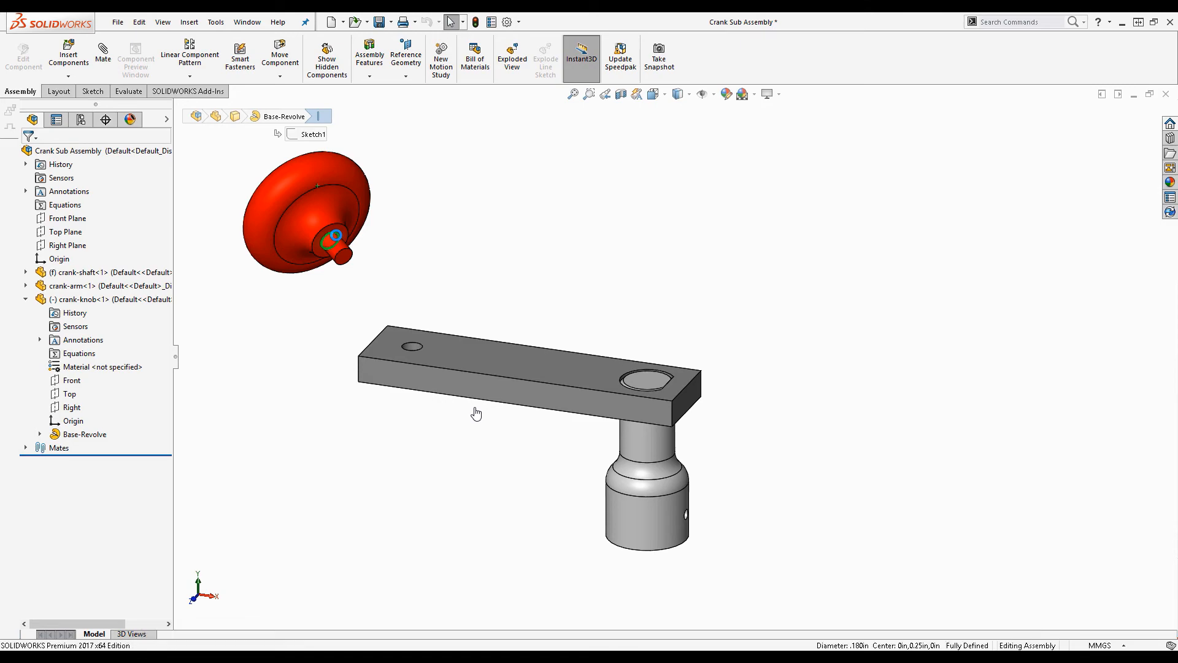
pyautogui.press('Escape')
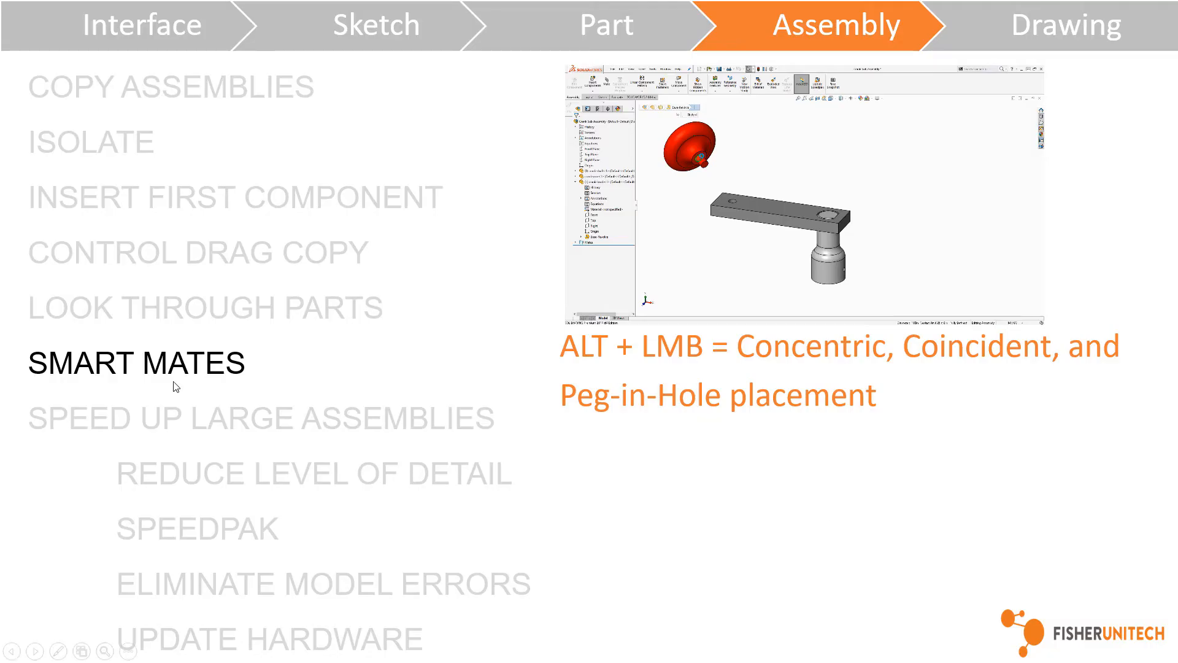
pyautogui.press('Left')
pyautogui.press('Left')
pyautogui.press('Left')
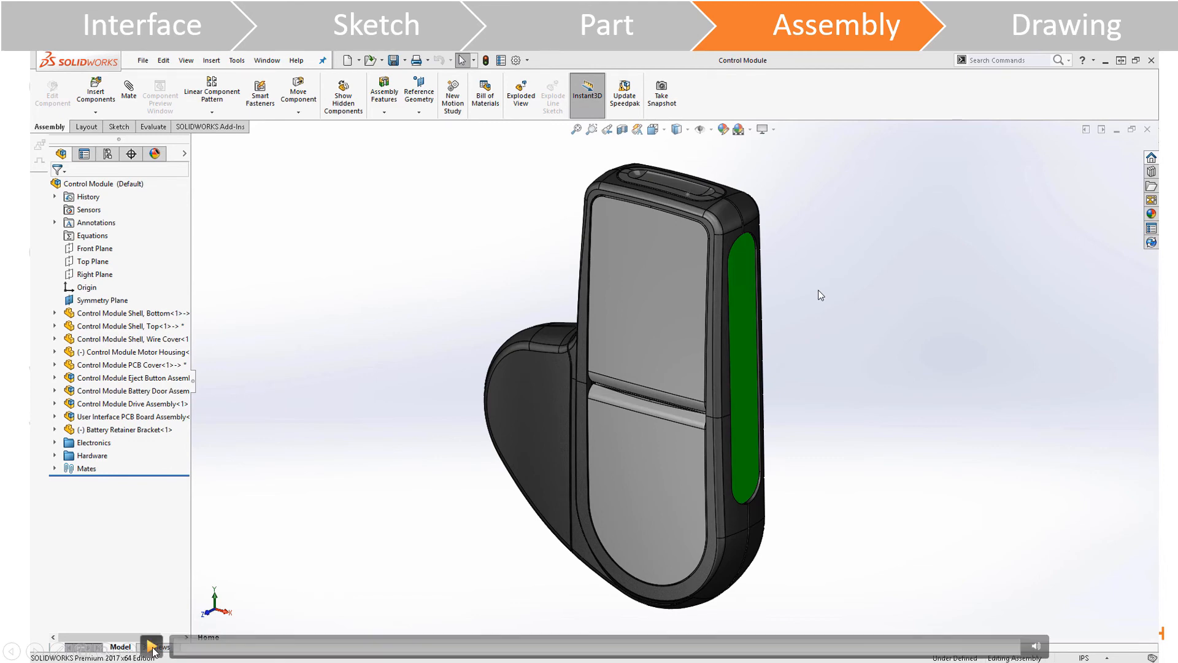
pyautogui.click(639, 498)
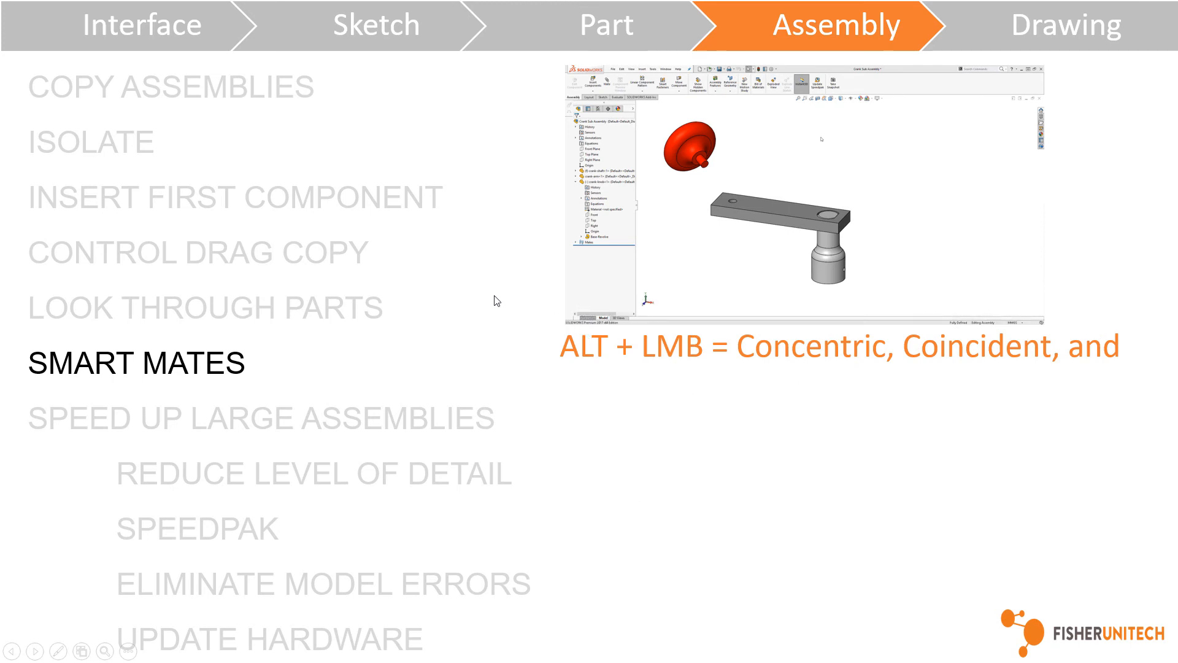
pyautogui.click(486, 329)
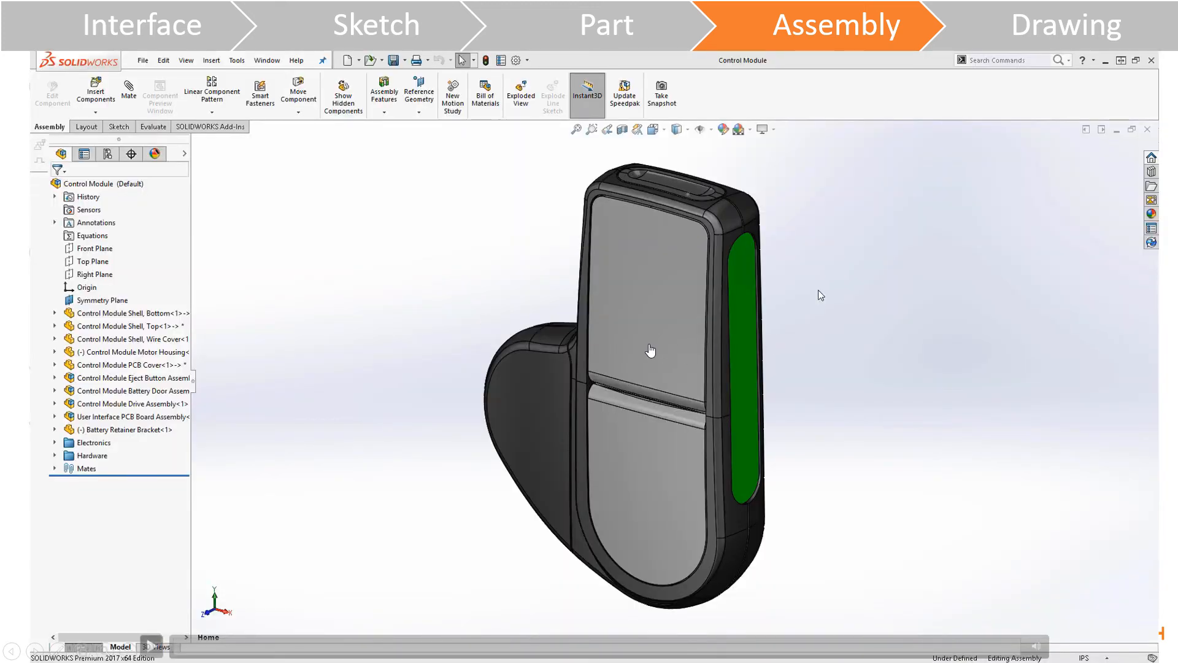
pyautogui.press('Right')
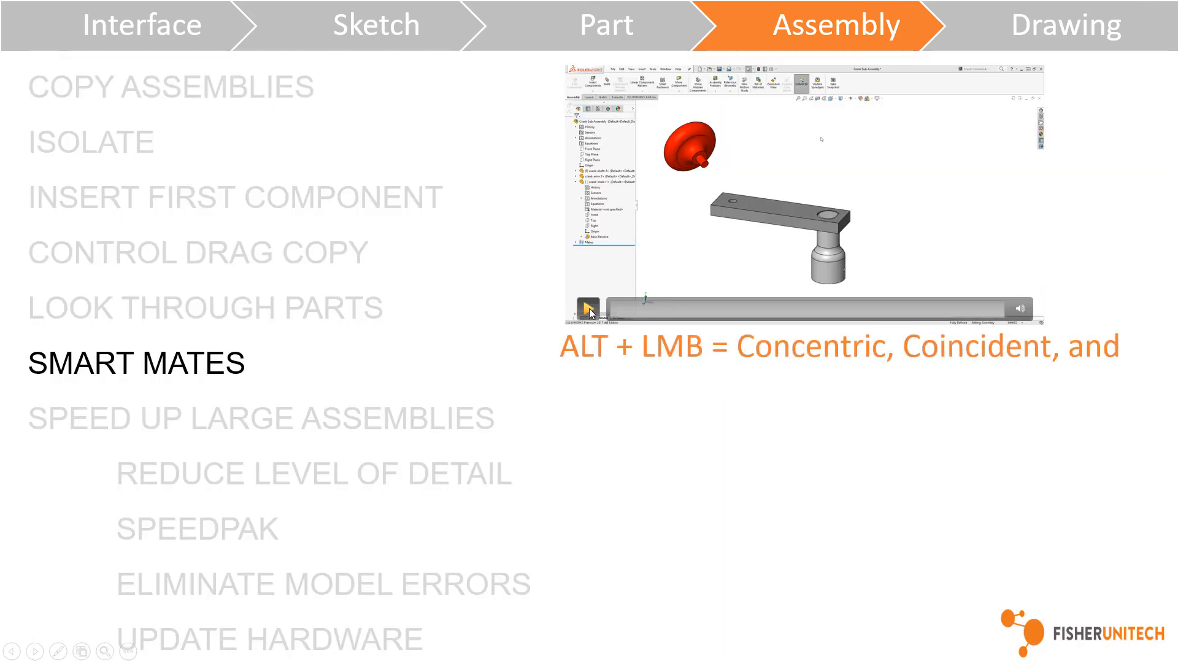
pyautogui.click(589, 310)
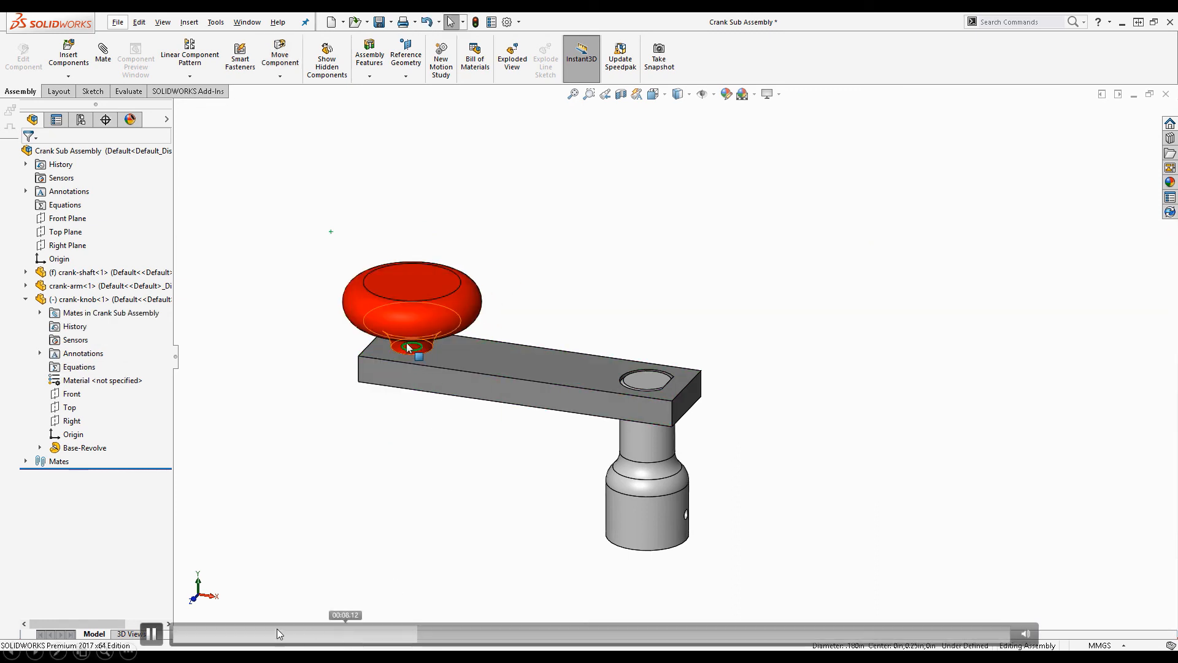
pyautogui.click(234, 639)
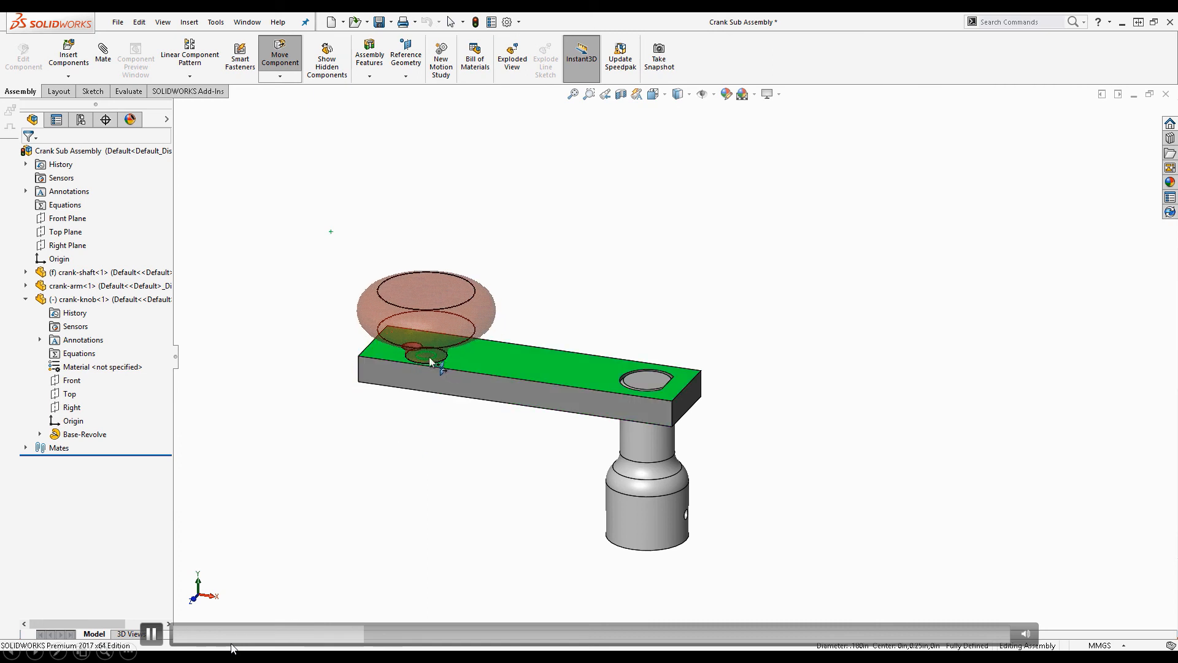
pyautogui.click(151, 636)
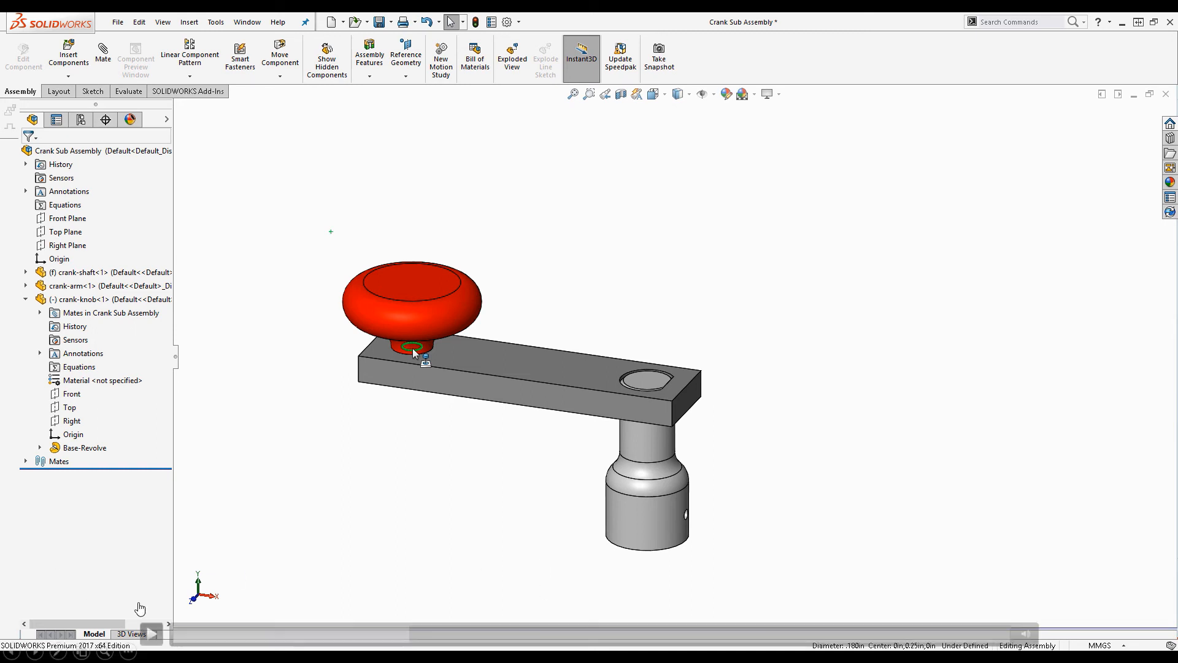
pyautogui.click(152, 638)
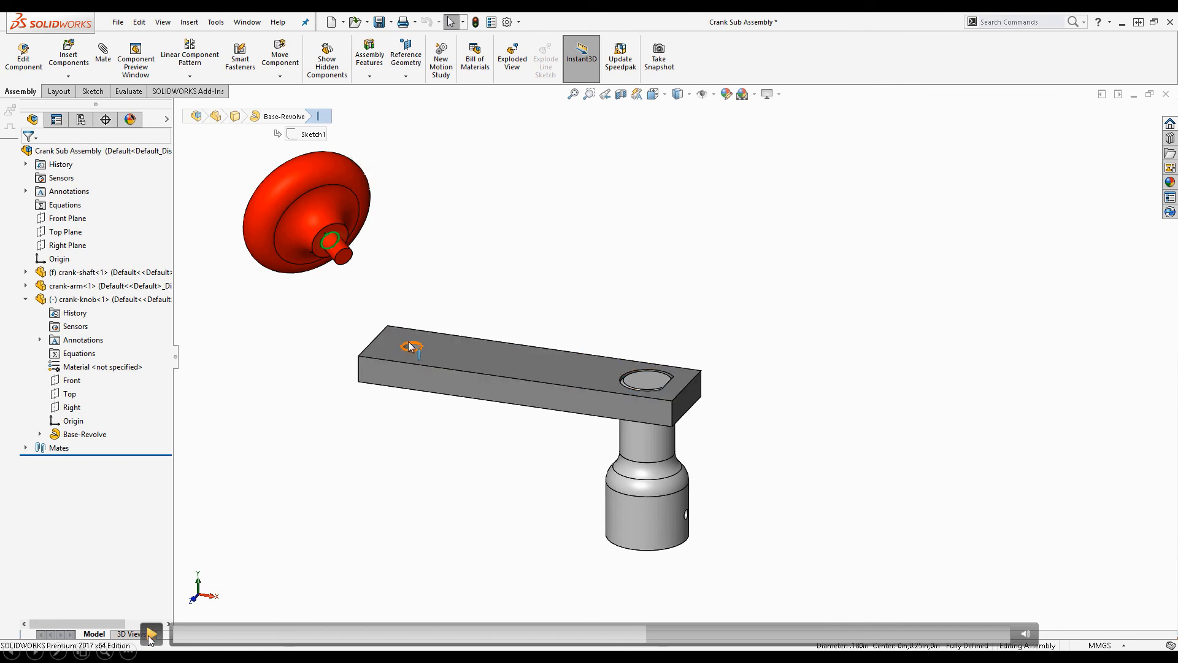
pyautogui.click(151, 634)
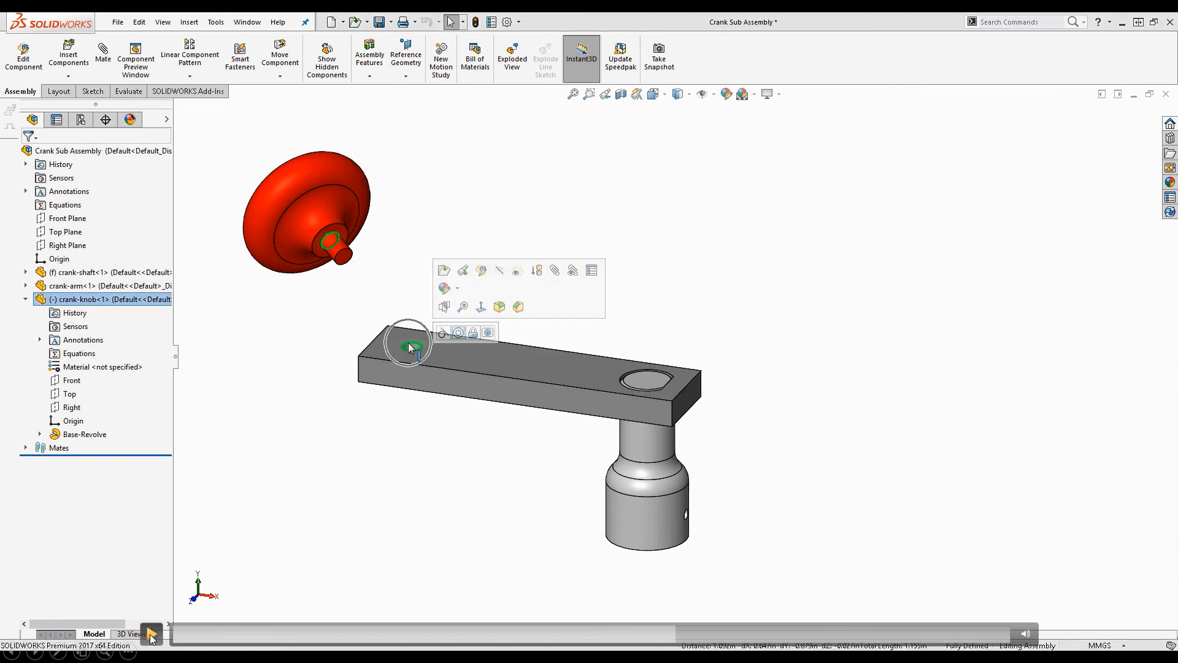
pyautogui.click(151, 637)
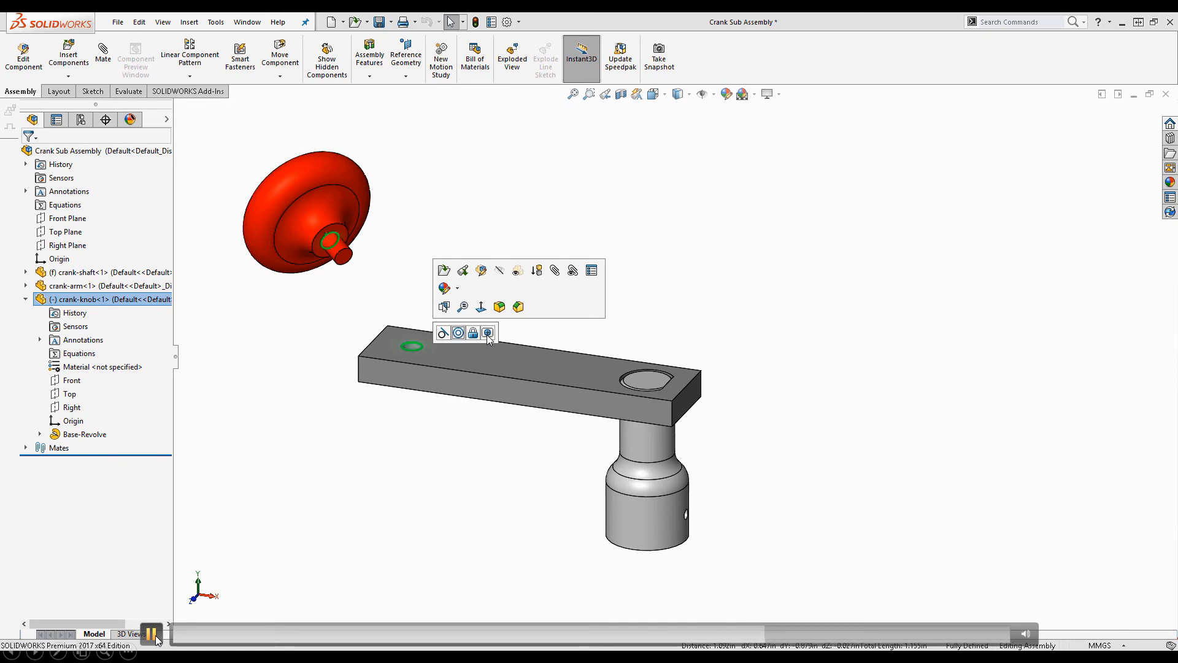
pyautogui.click(153, 637)
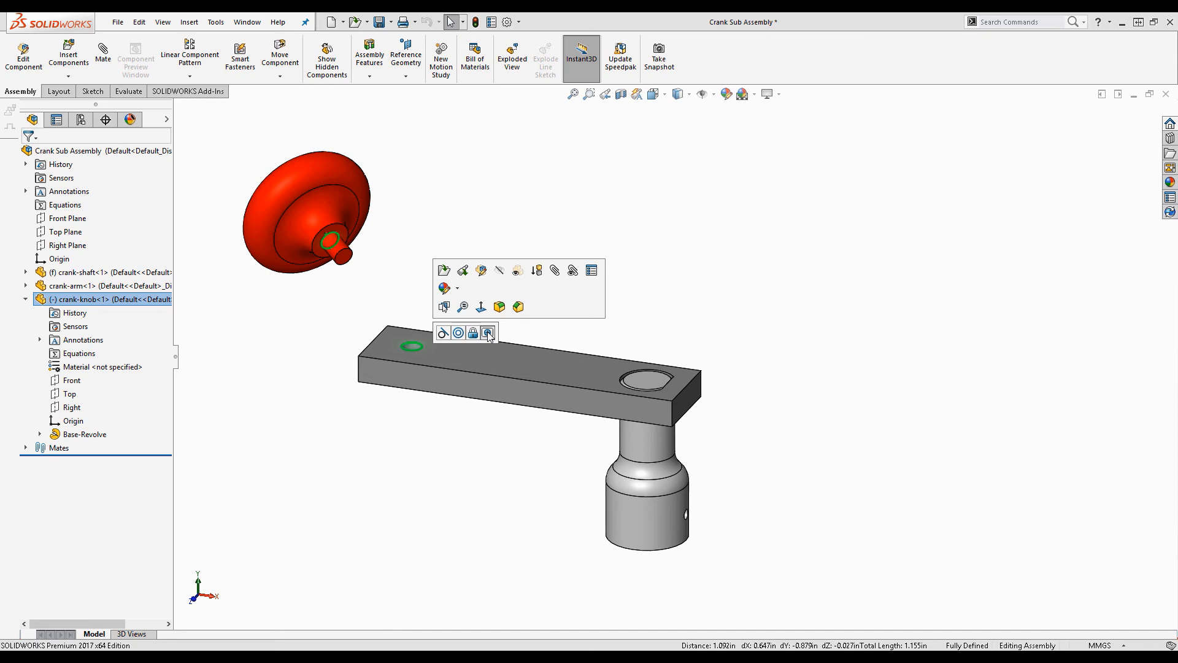
# Add a Profile Center mate between the selected circular edges of the crank knob's shoulder and the crank arm's small hole
pyautogui.click(488, 333)
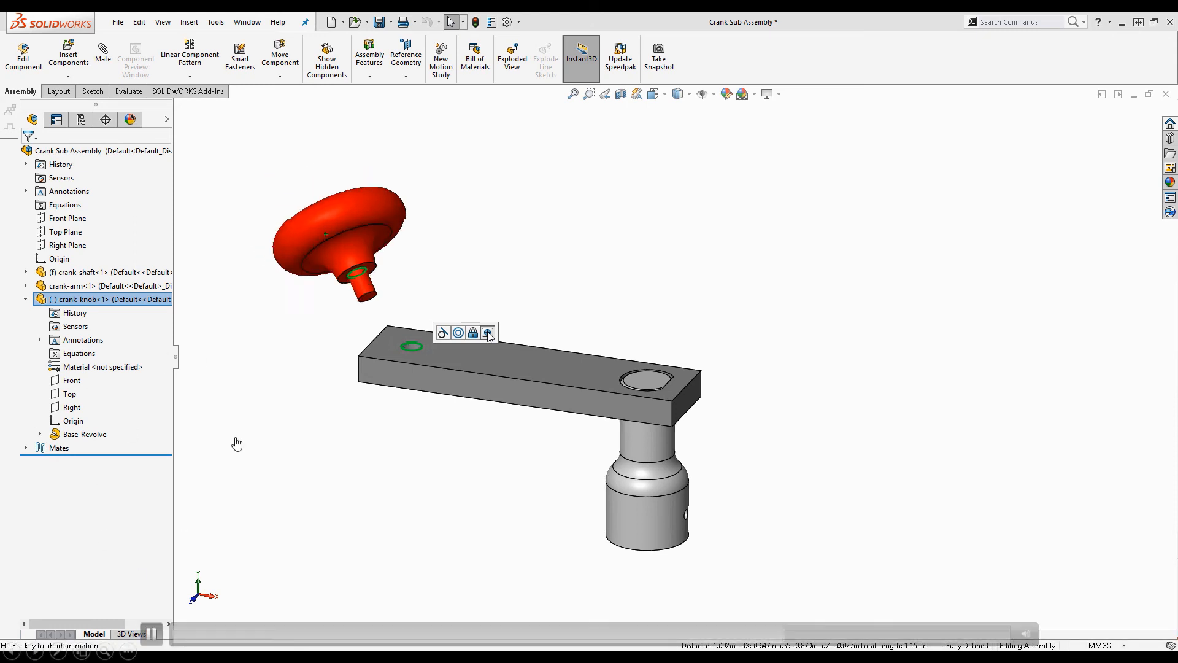
pyautogui.click(506, 333)
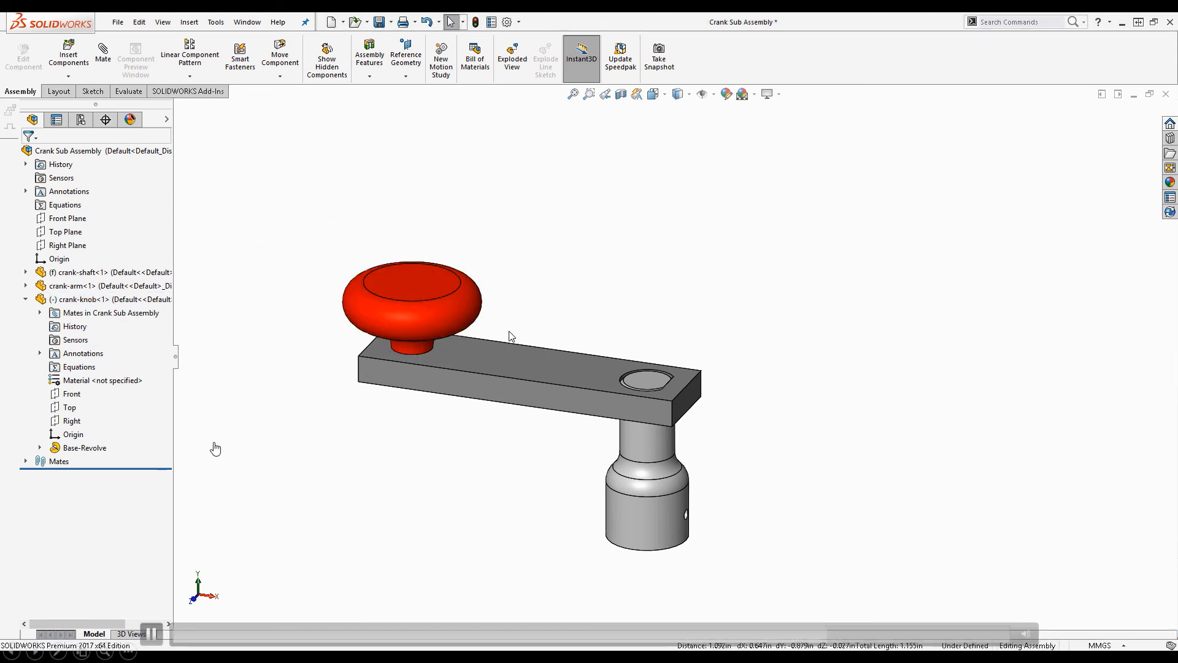
# Lock the profile rotation of the crank knob's Profile Center mate
pyautogui.click(464, 290)
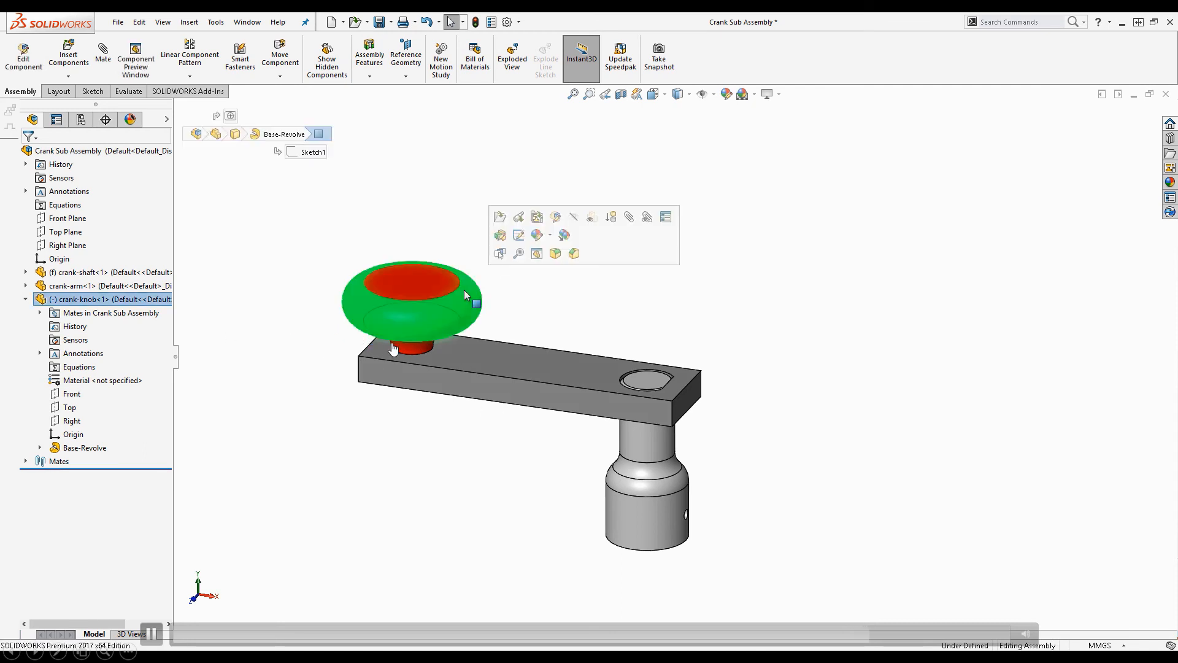
pyautogui.rightClick(539, 296)
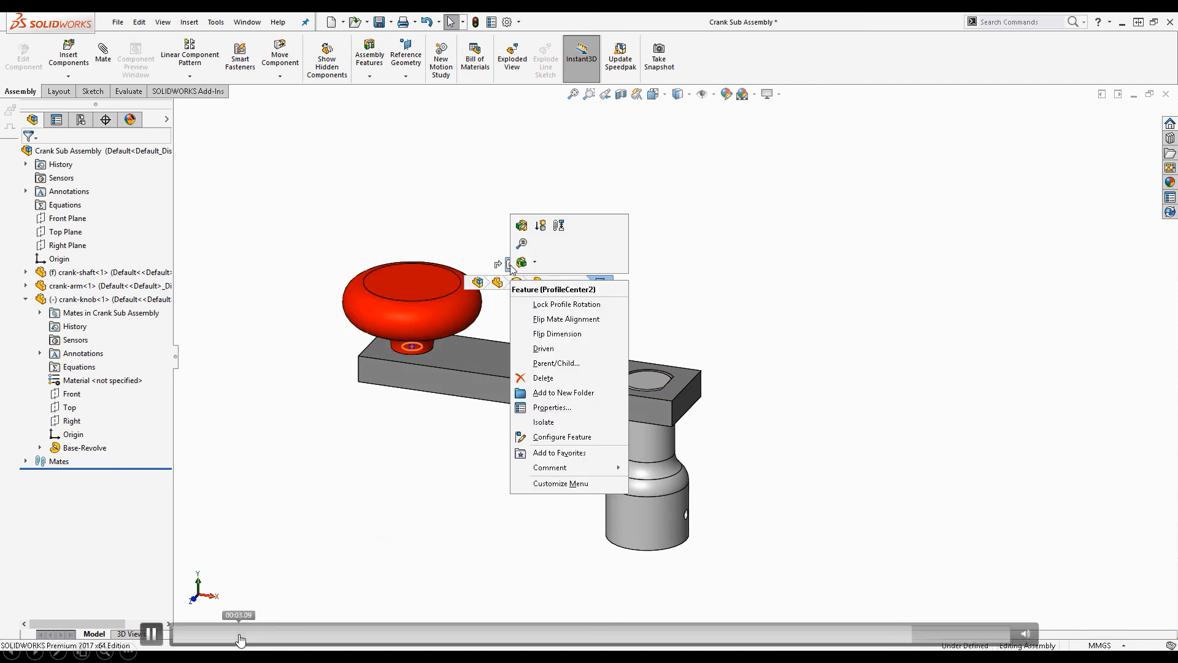
pyautogui.click(151, 640)
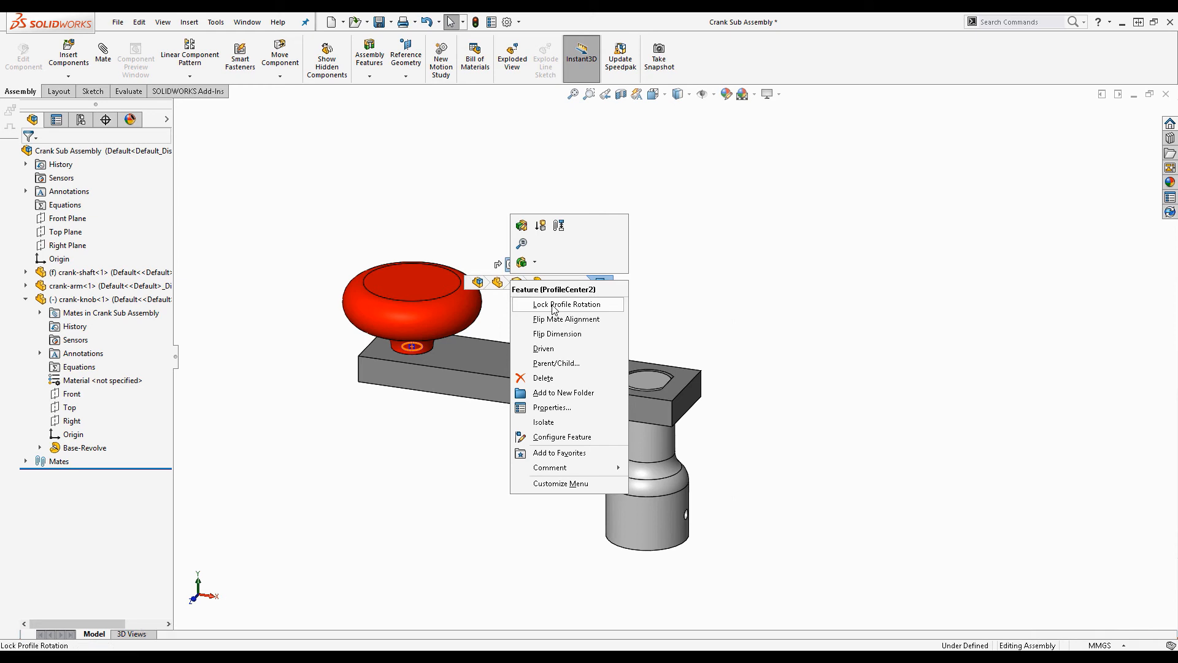
pyautogui.click(151, 638)
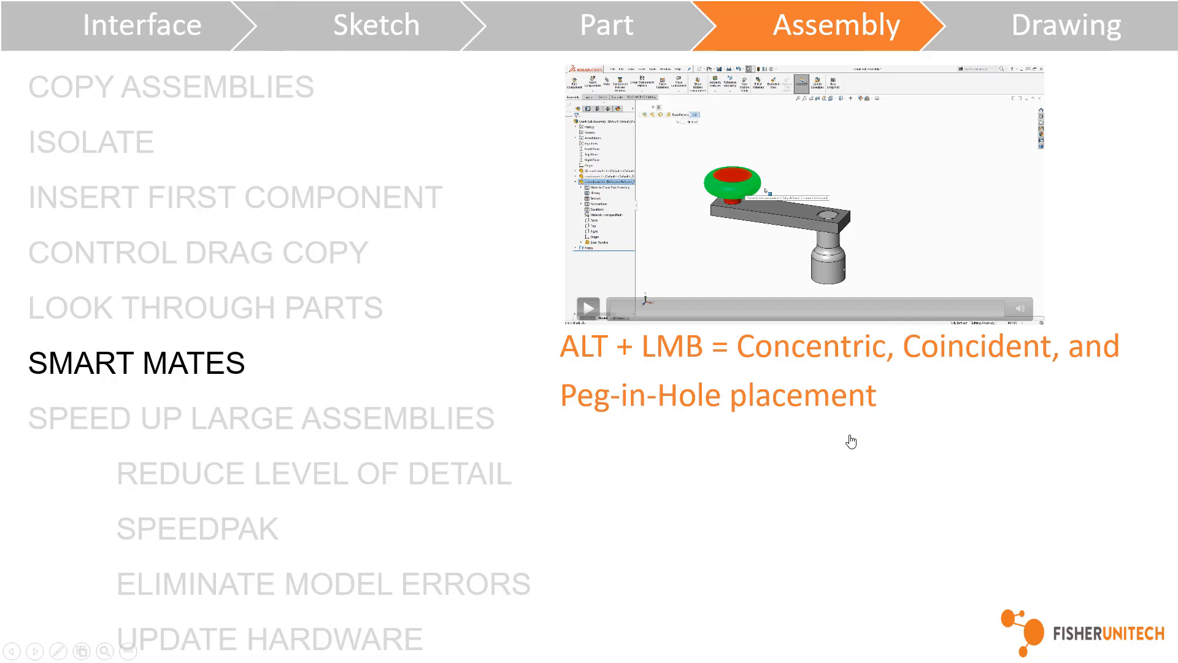
pyautogui.press('Right')
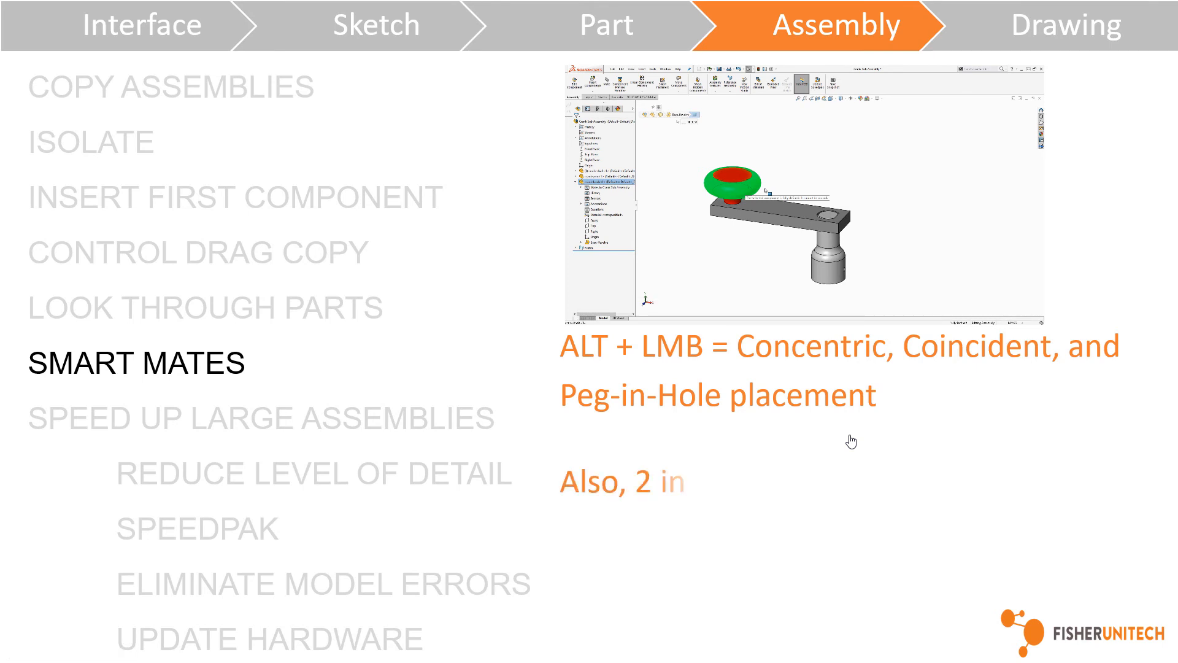
pyautogui.press('Right')
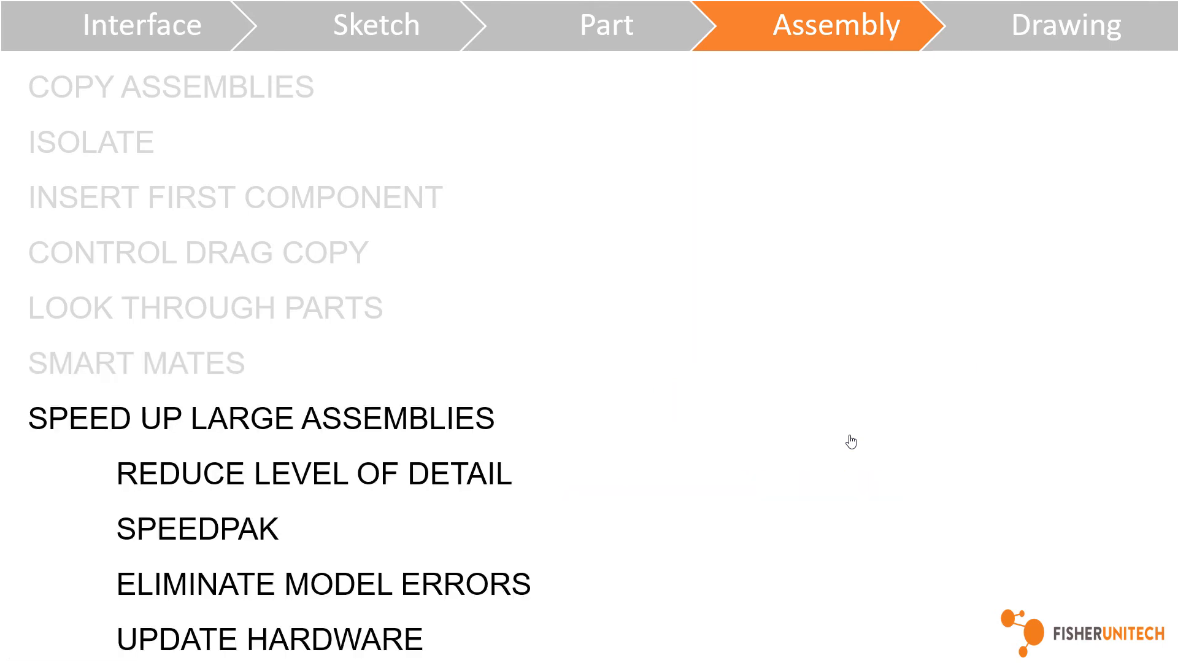
pyautogui.press('Right')
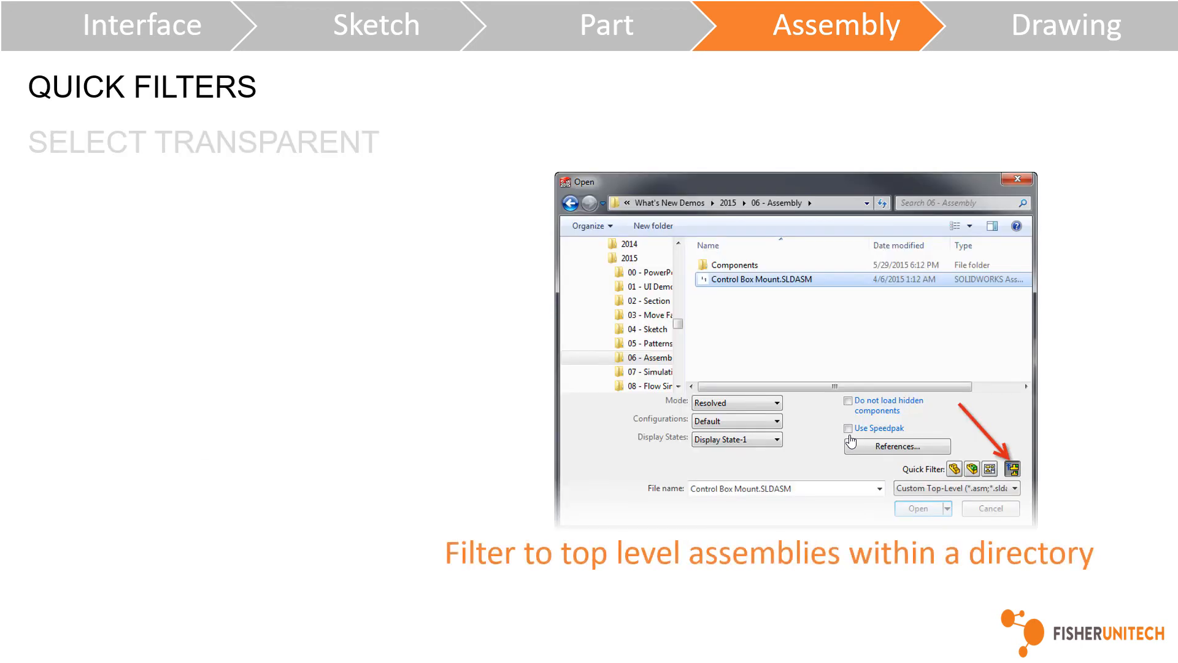
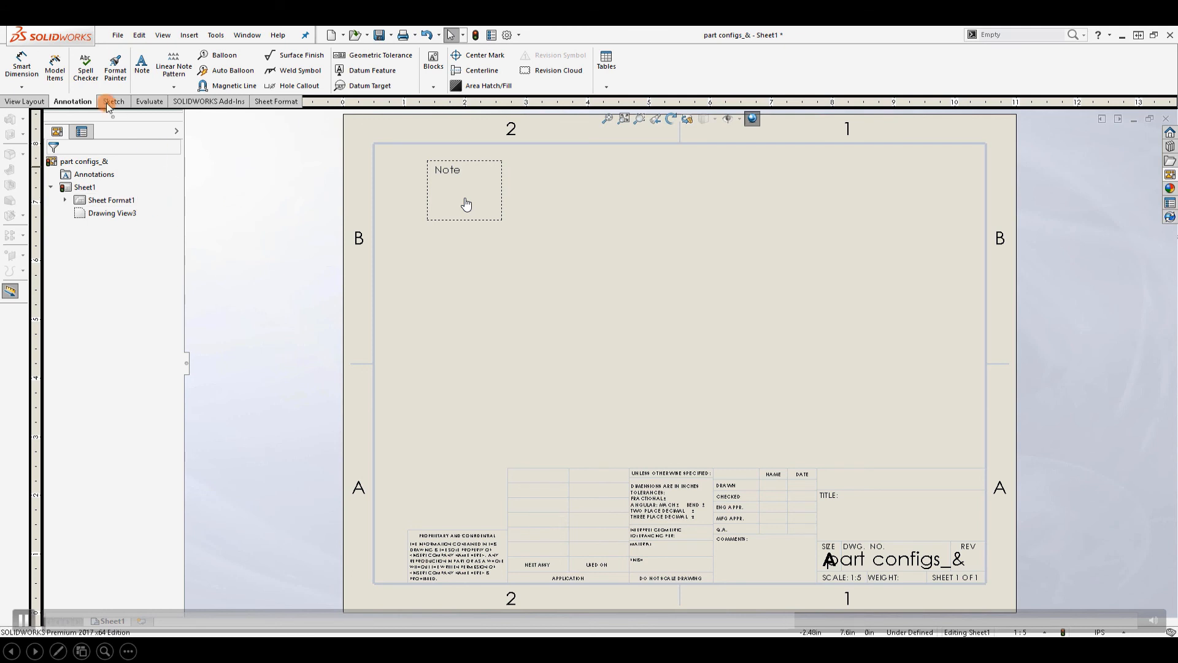
# Hide Drawing View3, which holds the note, on Sheet1 of the drawing
pyautogui.click(108, 215)
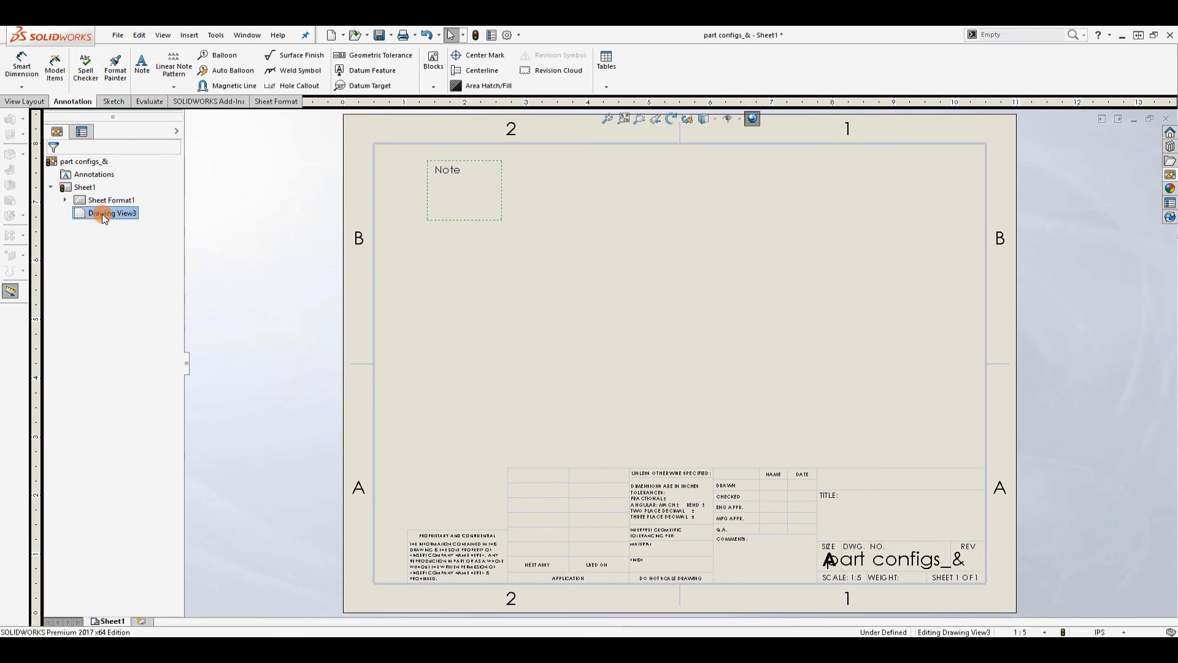
pyautogui.rightClick(102, 213)
pyautogui.click(151, 276)
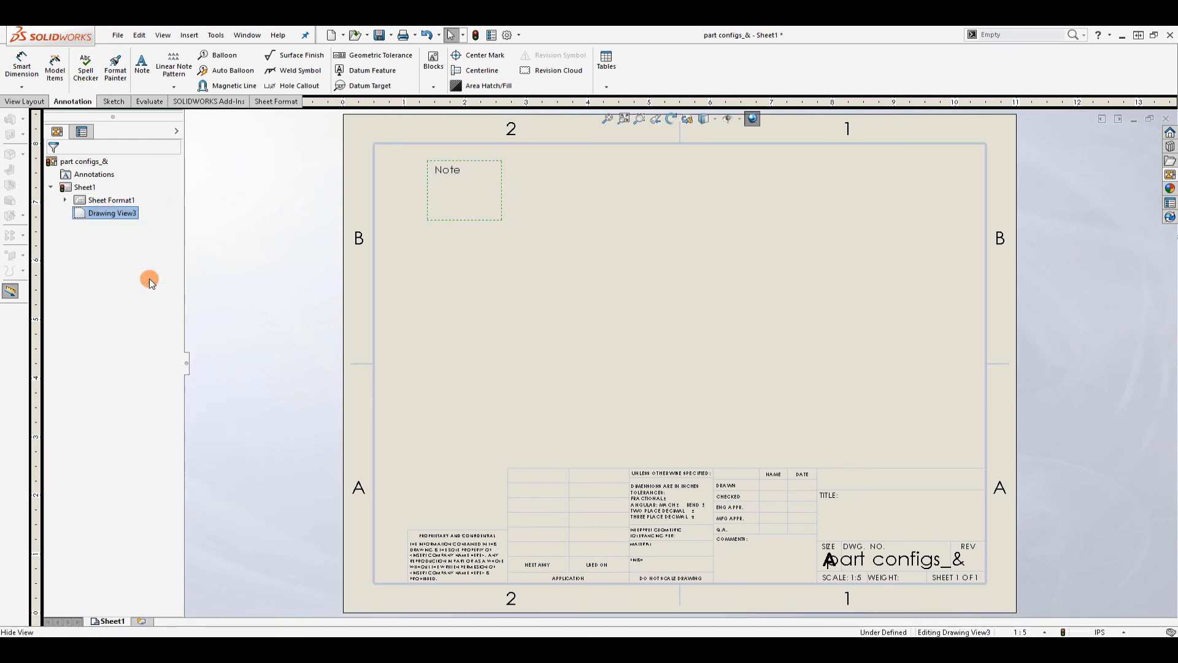
# Show the hidden Drawing View3 on Sheet1 again
pyautogui.click(96, 215)
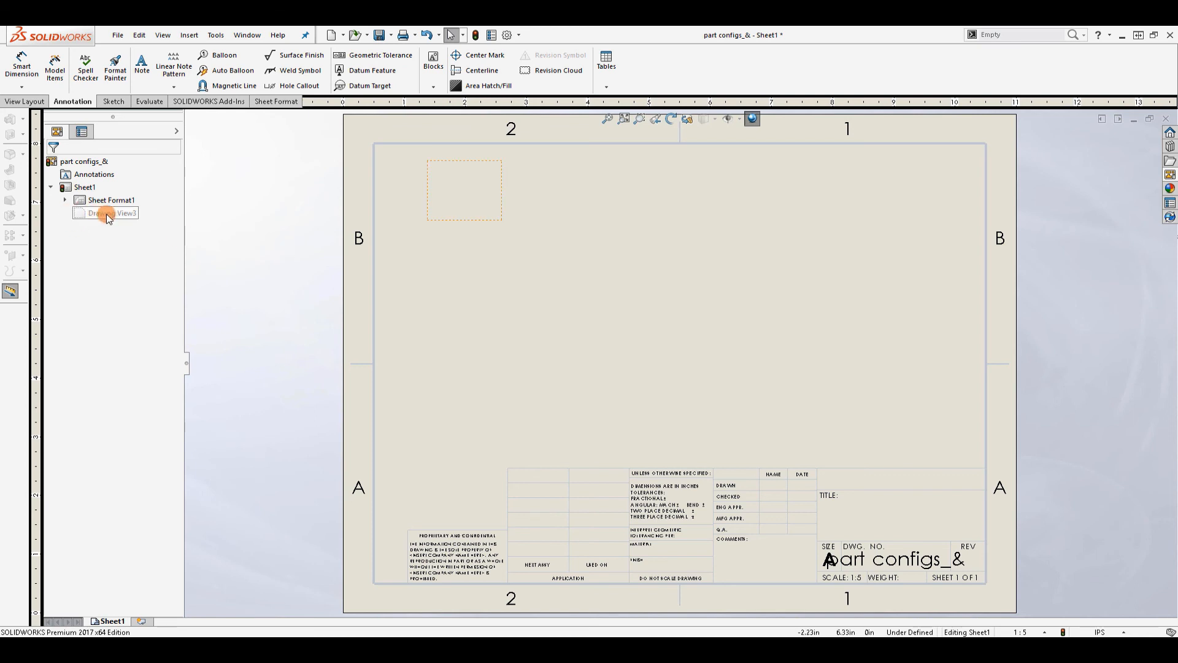
pyautogui.rightClick(95, 214)
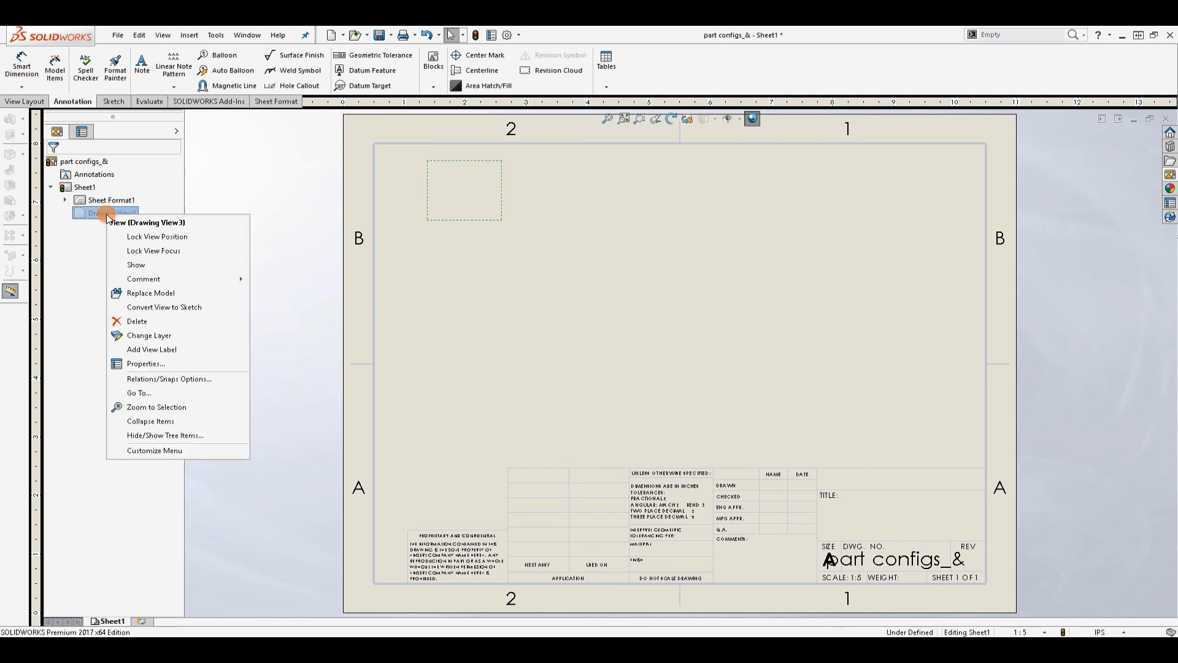
pyautogui.click(184, 265)
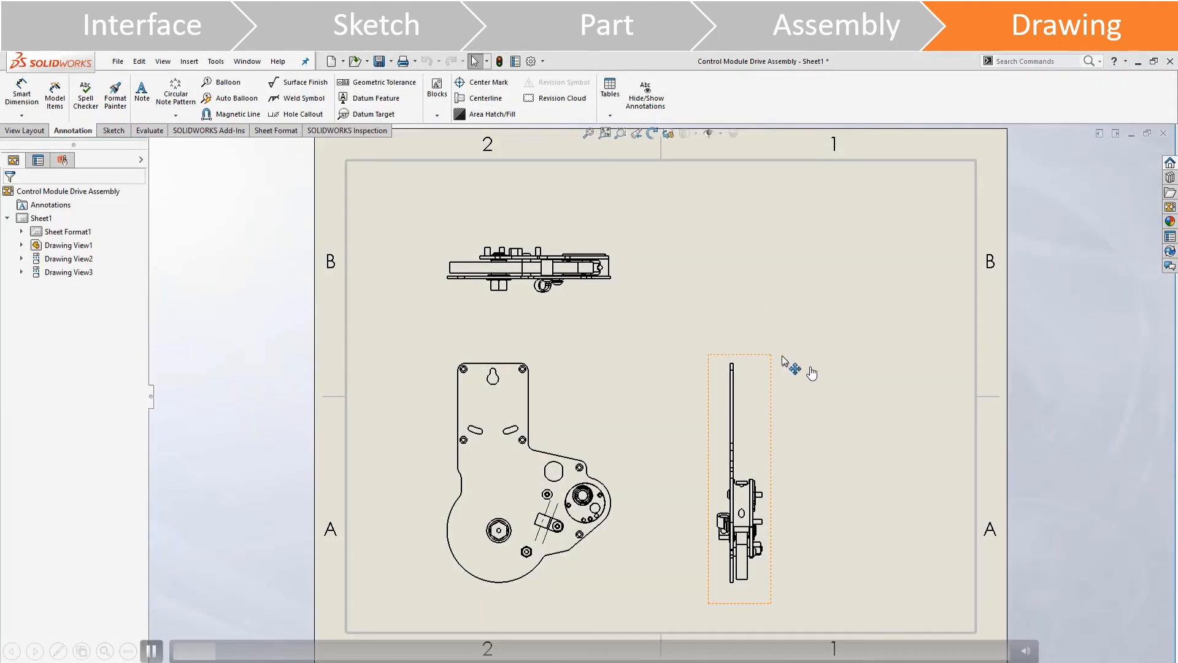
# Shift the side view, Drawing View3, slightly away from the front view and break its alignment
pyautogui.moveTo(812, 372)
pyautogui.mouseDown()
pyautogui.moveTo(776, 463)
pyautogui.moveTo(830, 469)
pyautogui.mouseUp()
pyautogui.rightClick(776, 437)
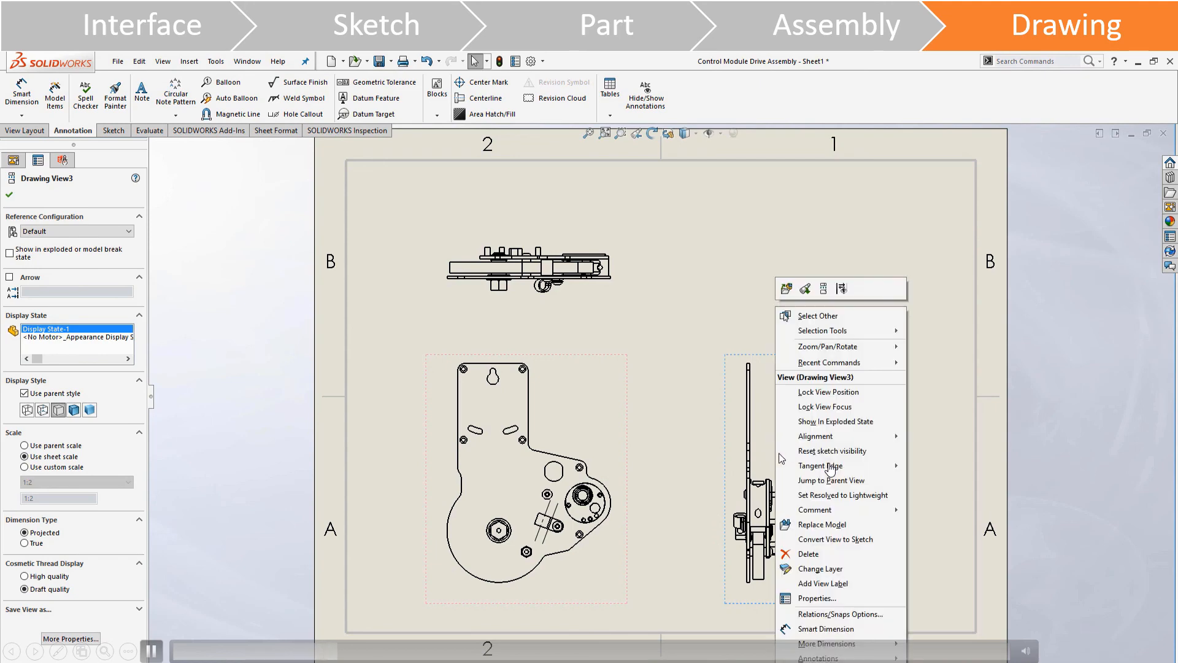
pyautogui.moveTo(853, 437)
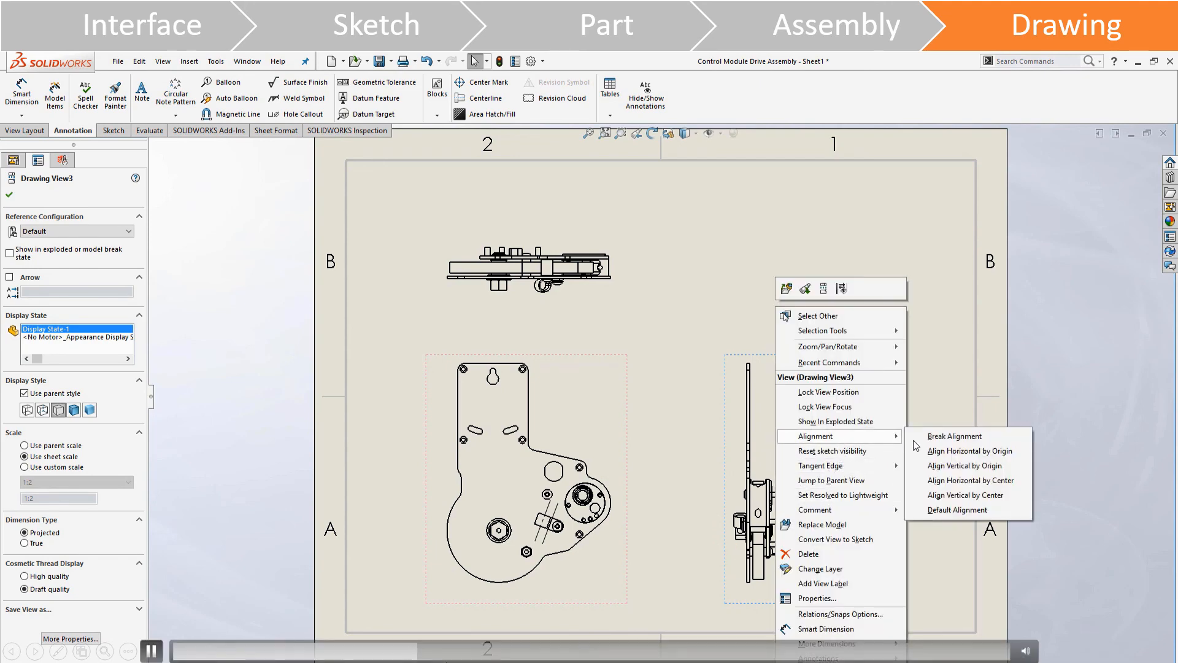
pyautogui.click(948, 437)
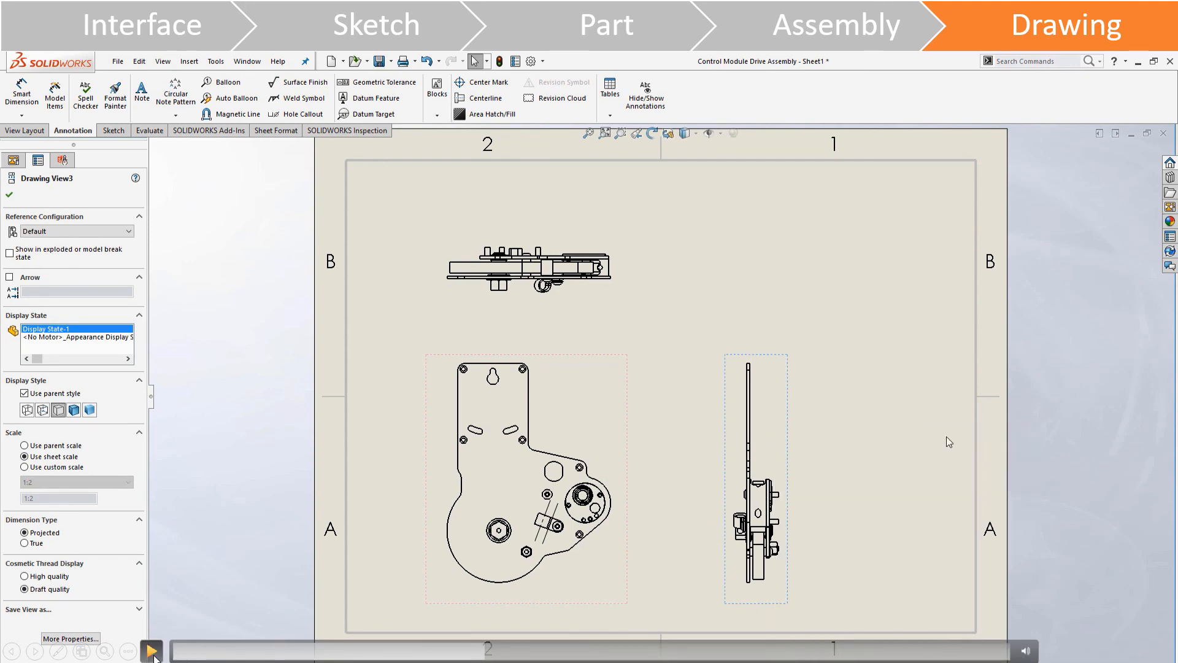
# Move the side view freely up and away from the front view into the sheet's upper-right area
pyautogui.click(154, 653)
pyautogui.moveTo(786, 354)
pyautogui.mouseDown()
pyautogui.moveTo(827, 217)
pyautogui.moveTo(846, 219)
pyautogui.mouseUp()
pyautogui.click(877, 245)
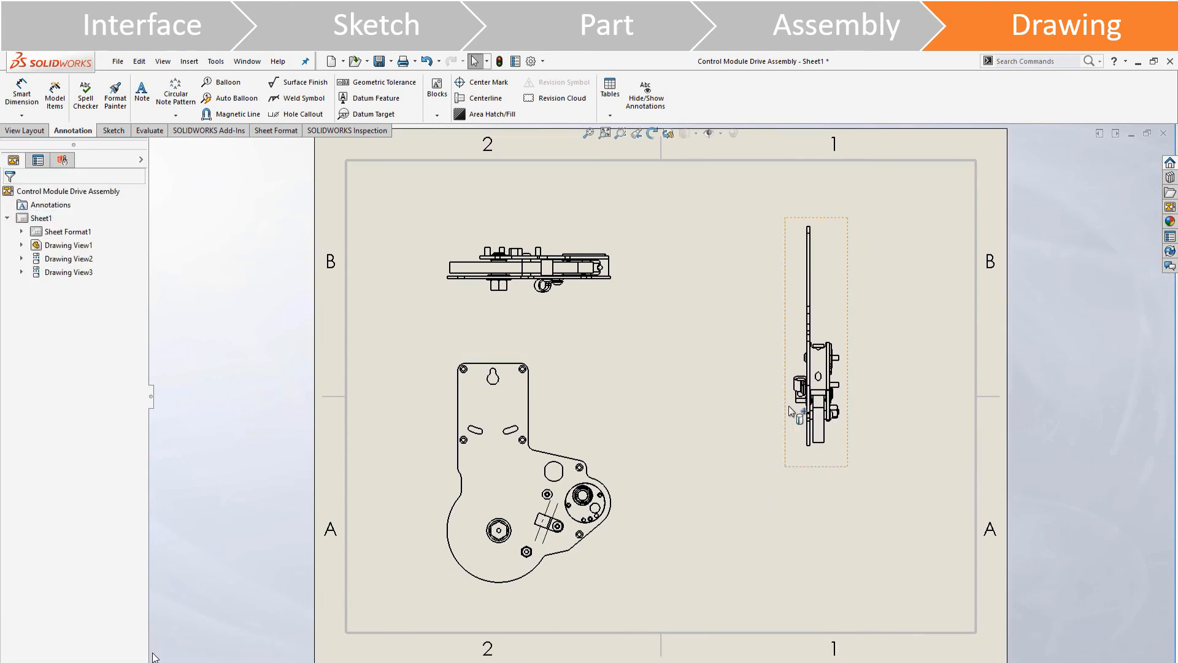
pyautogui.press('Right')
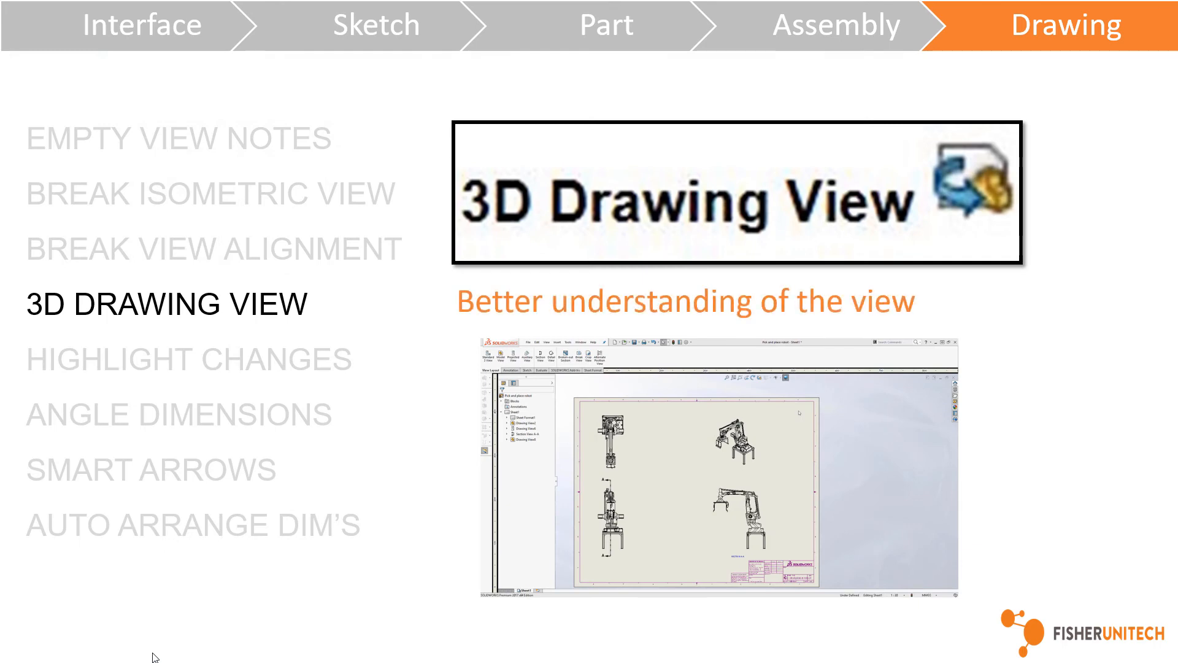
pyautogui.press('Right')
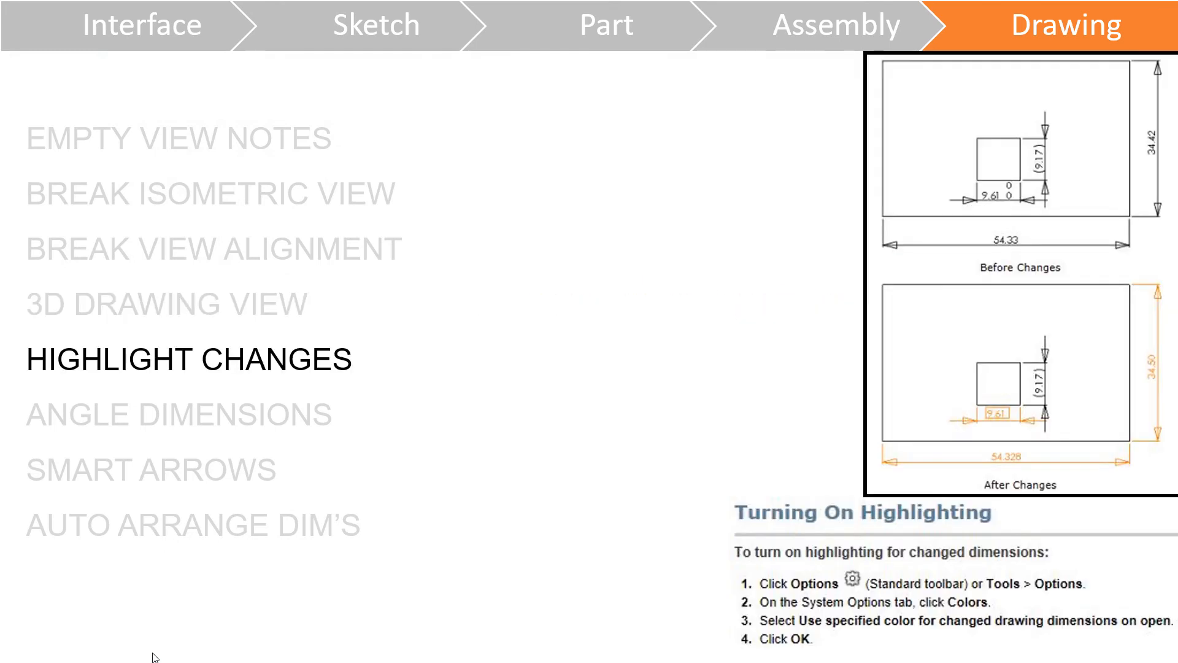
pyautogui.press('Left')
pyautogui.press('Left')
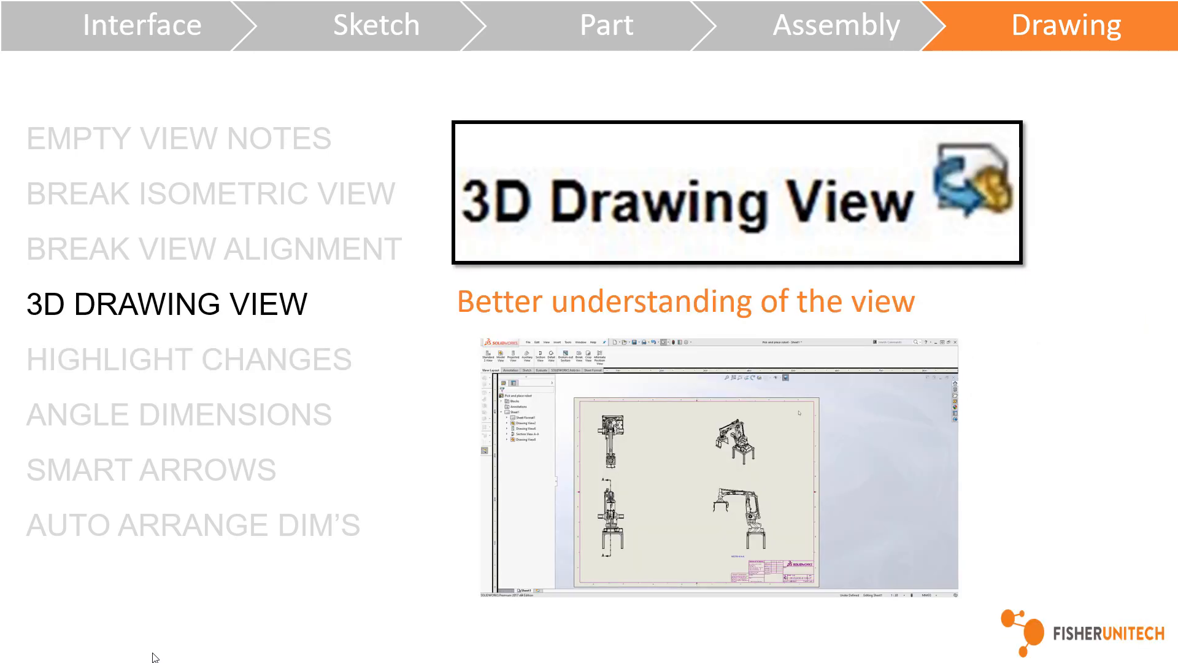
pyautogui.click(771, 467)
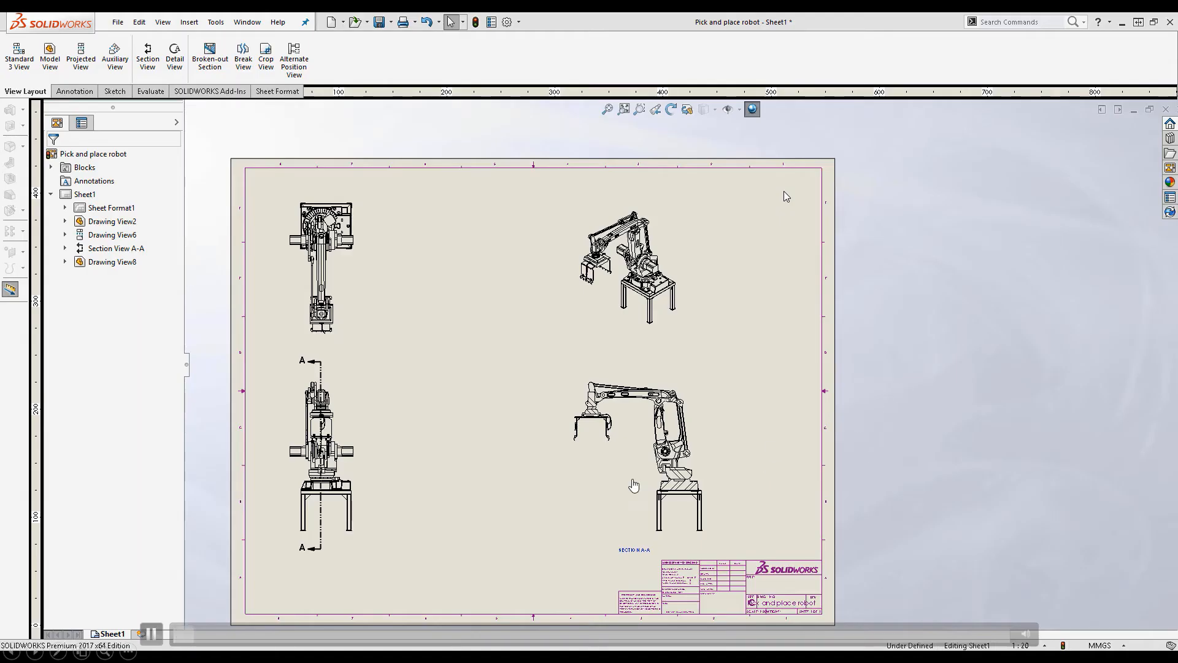
pyautogui.click(152, 633)
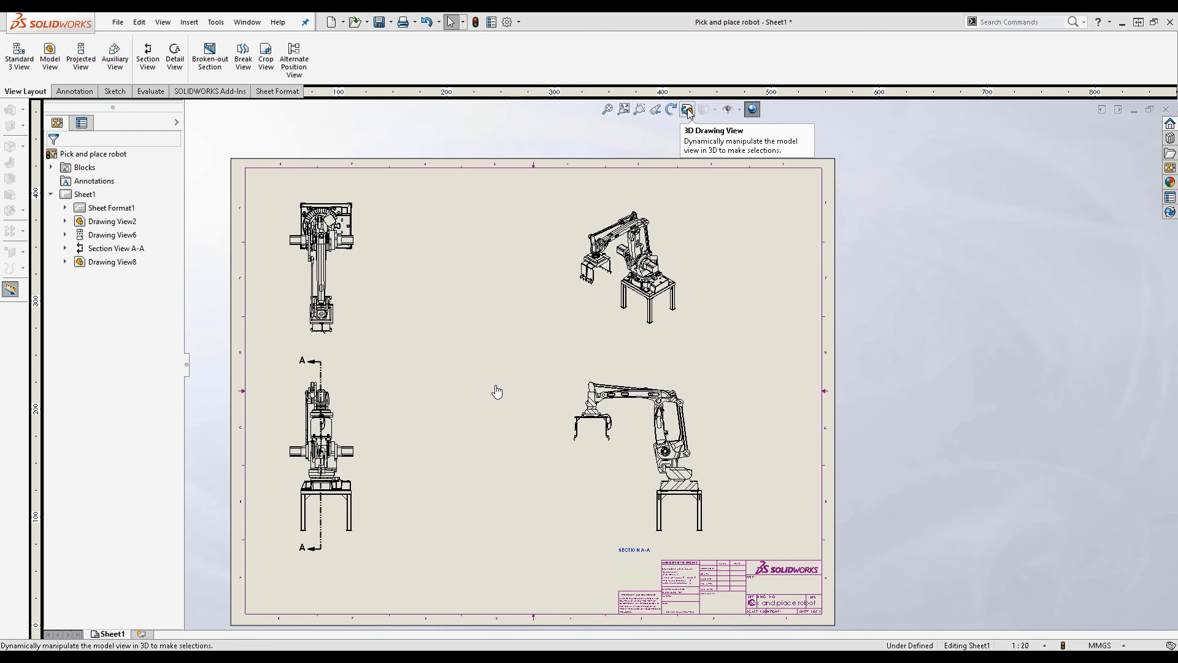
pyautogui.moveTo(362, 529)
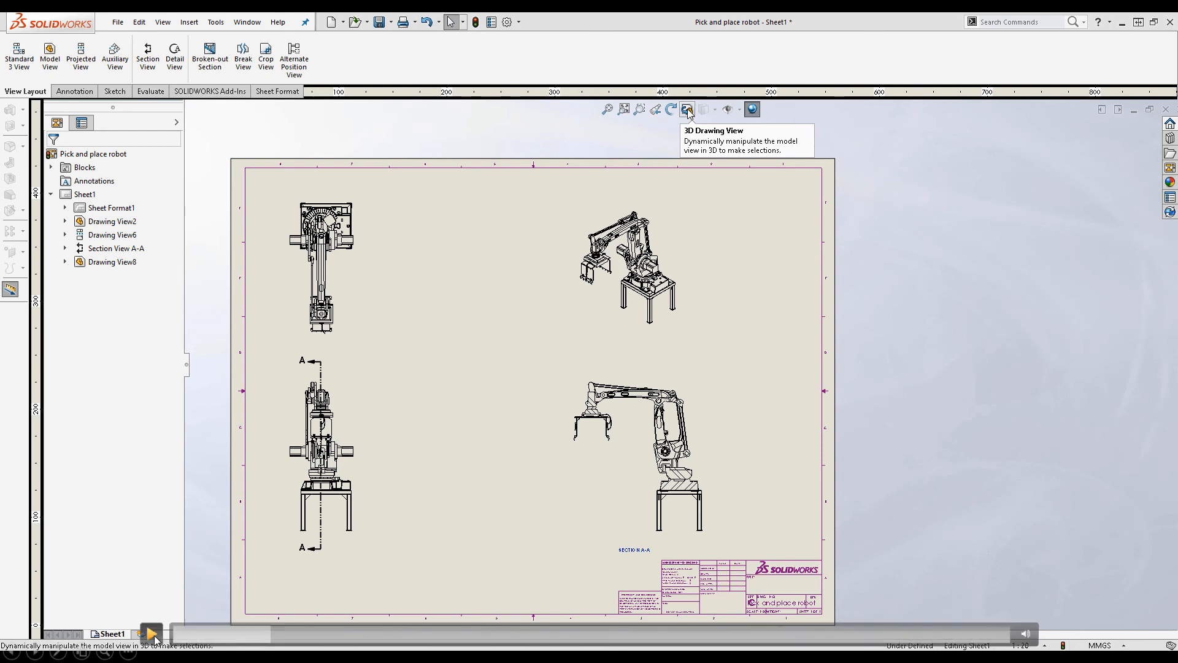
pyautogui.press('Right')
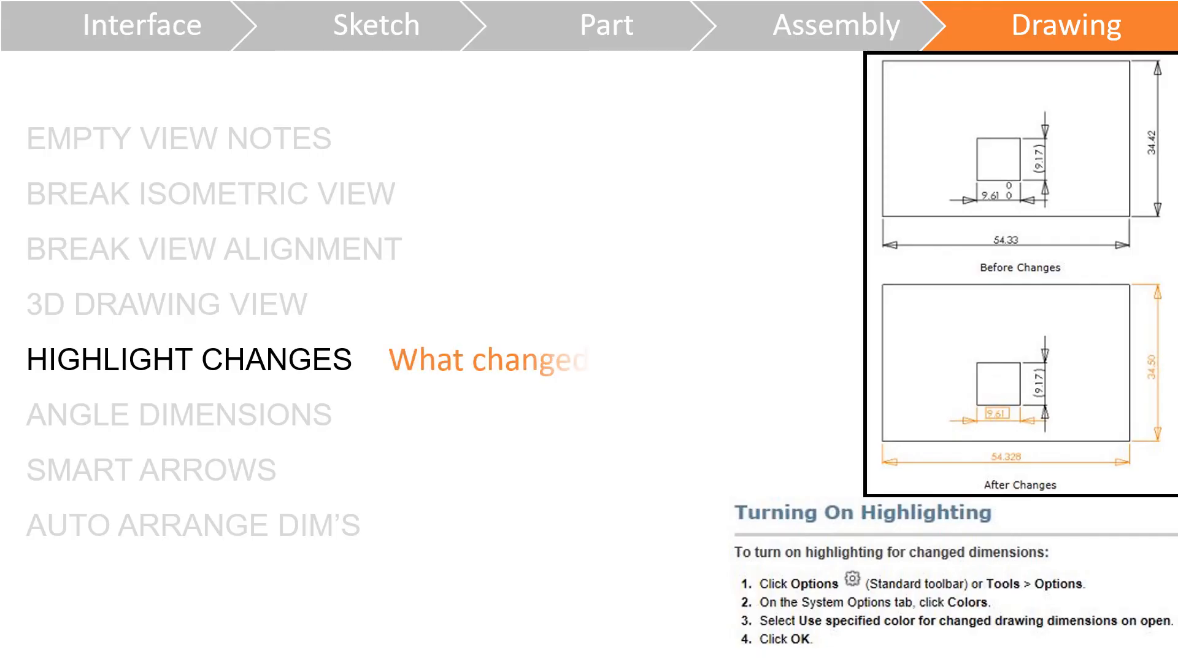
pyautogui.press('Left')
pyautogui.press('Left')
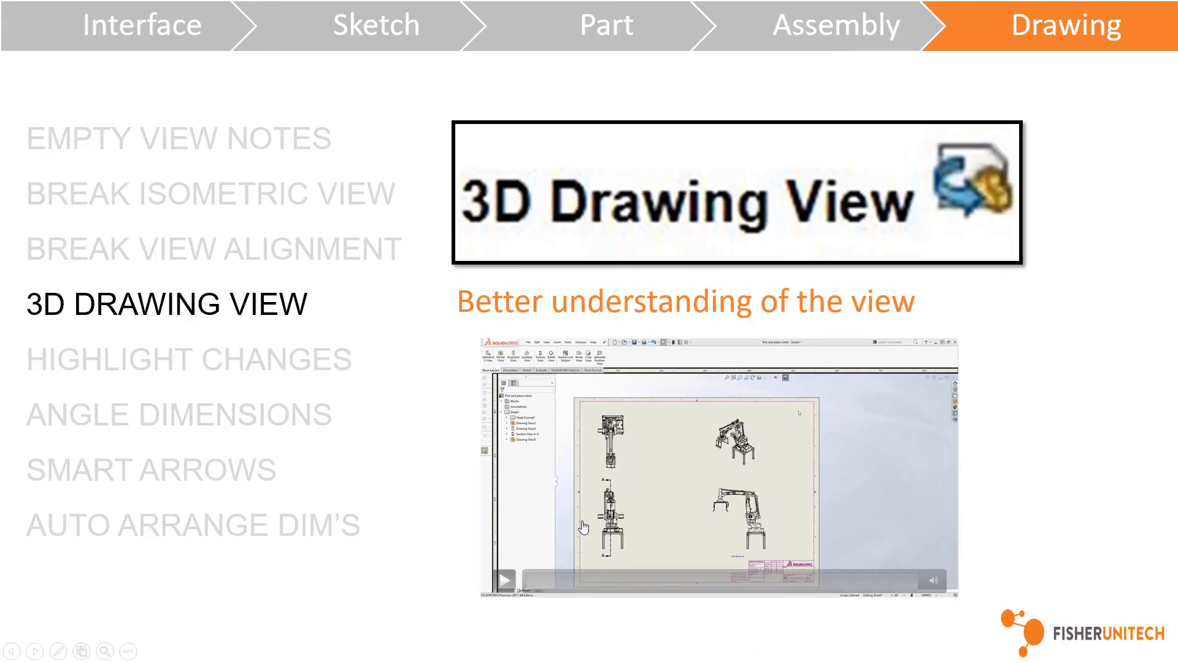
pyautogui.click(504, 581)
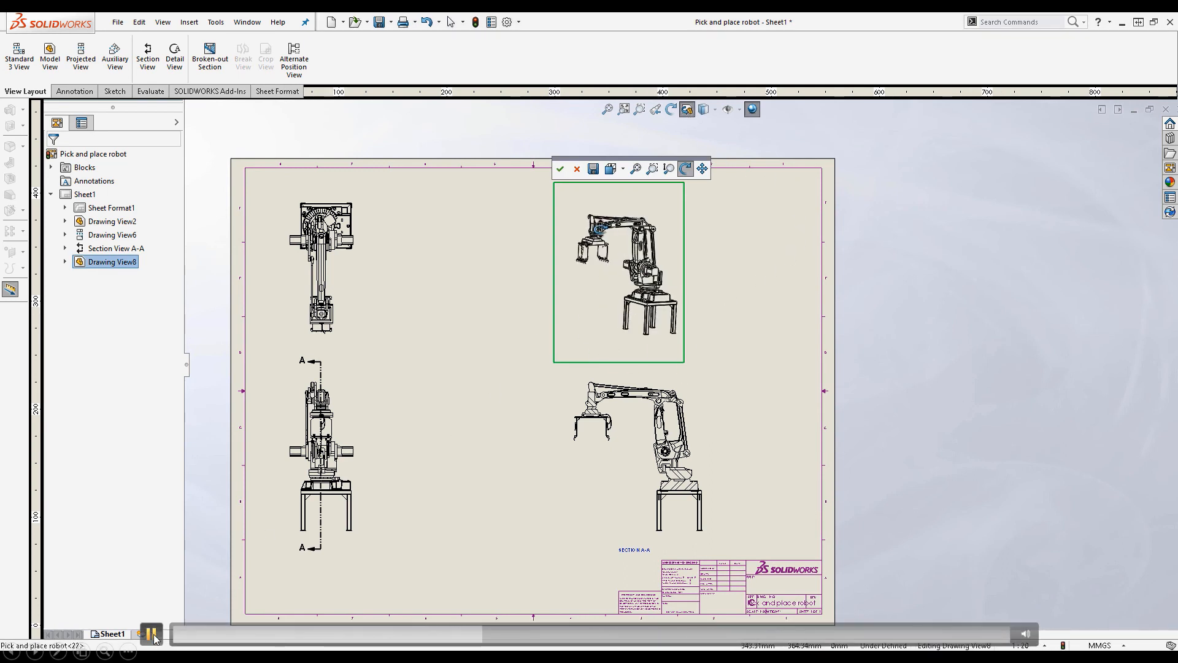
pyautogui.click(153, 638)
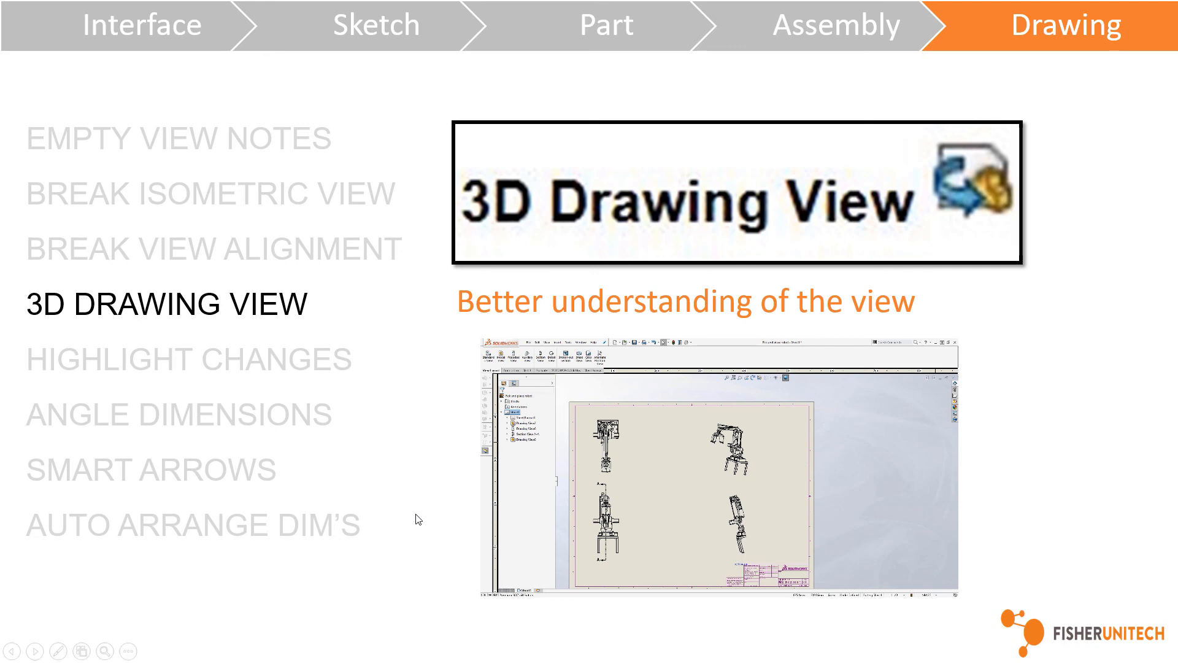
pyautogui.click(504, 581)
pyautogui.moveTo(669, 435)
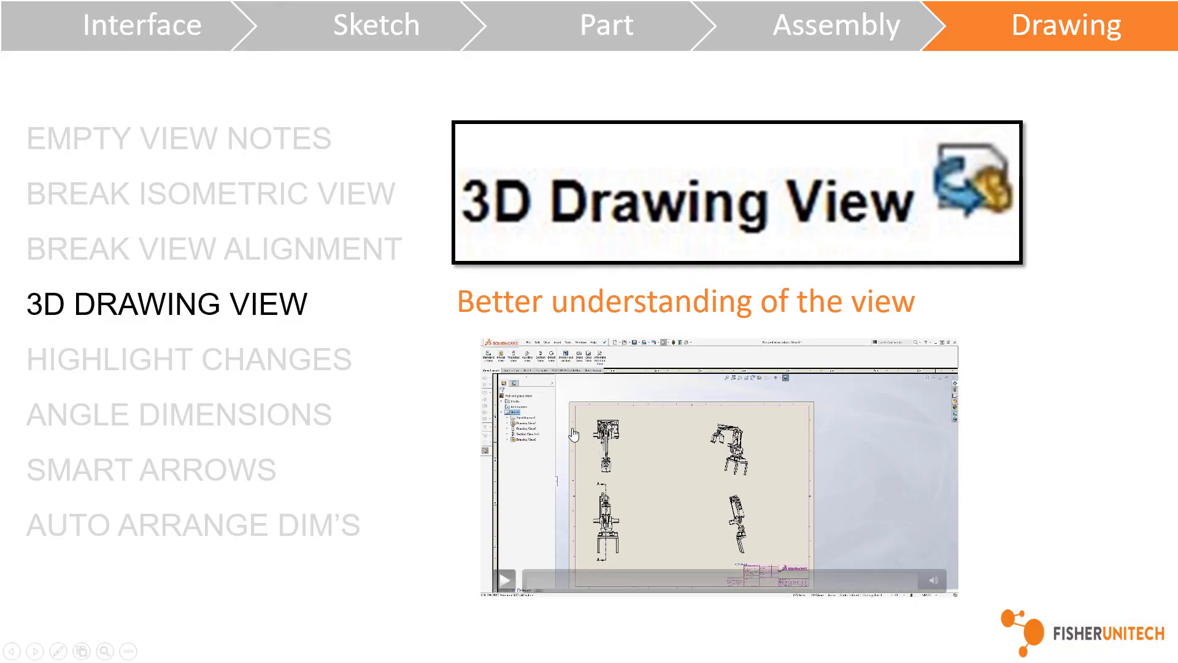
pyautogui.press('Right')
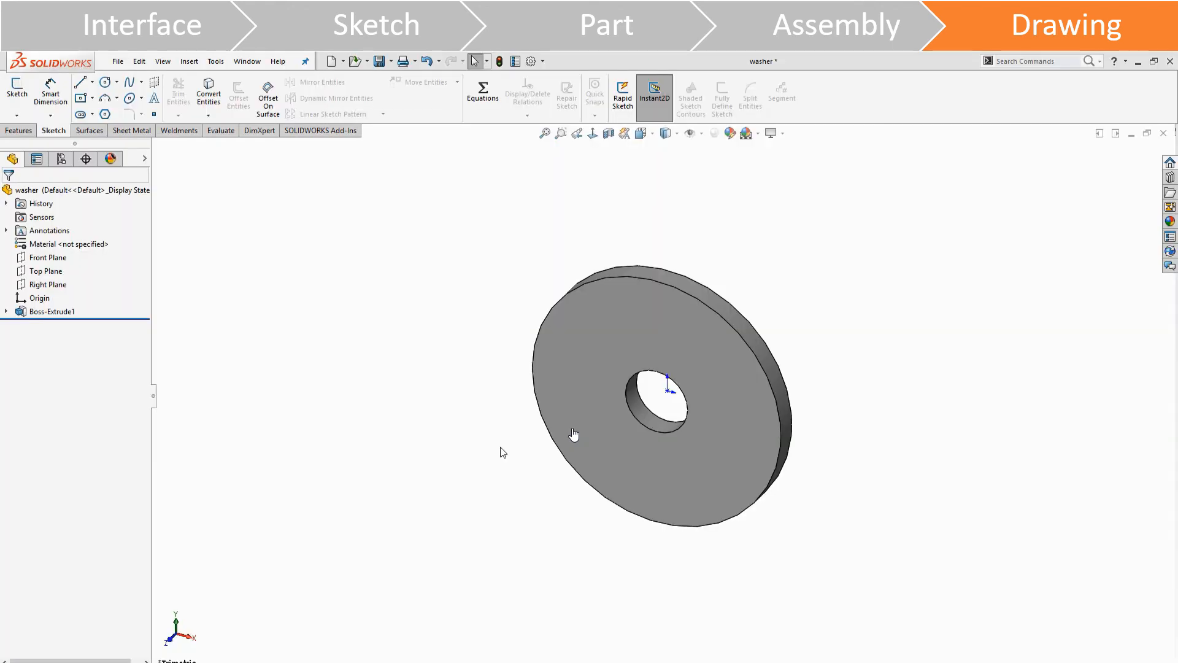
# Display the washer's feature dimensions and set the centre hole's diameter to 3 in
pyautogui.doubleClick(574, 389)
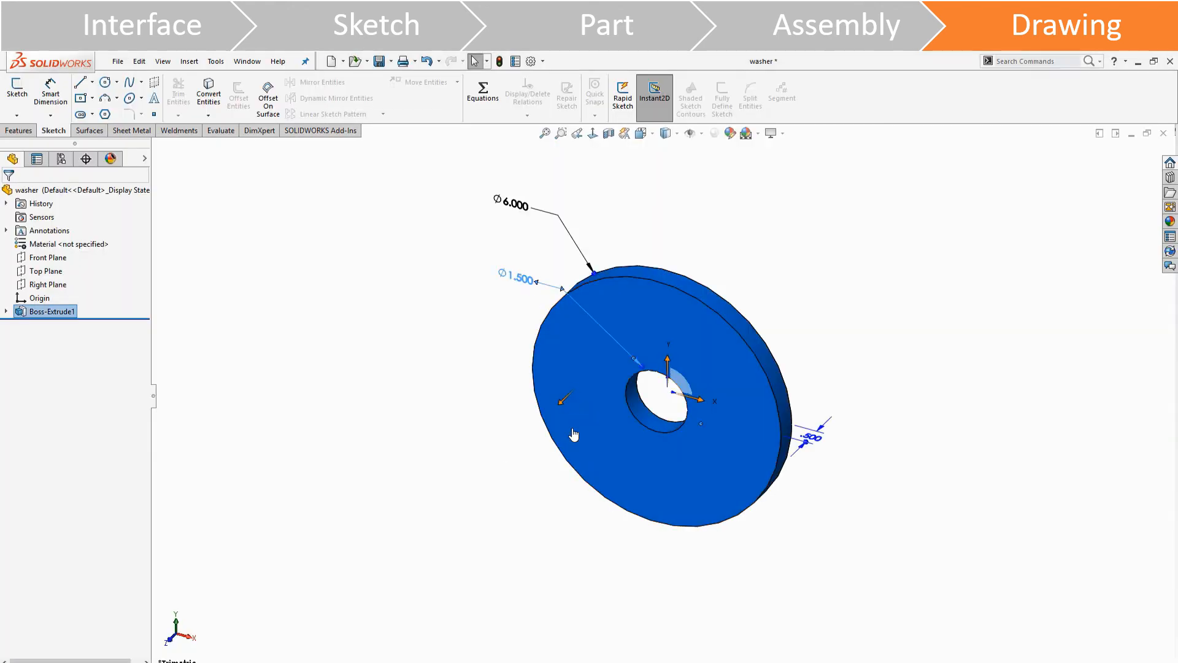
pyautogui.doubleClick(518, 279)
pyautogui.write('3')
pyautogui.press('Return')
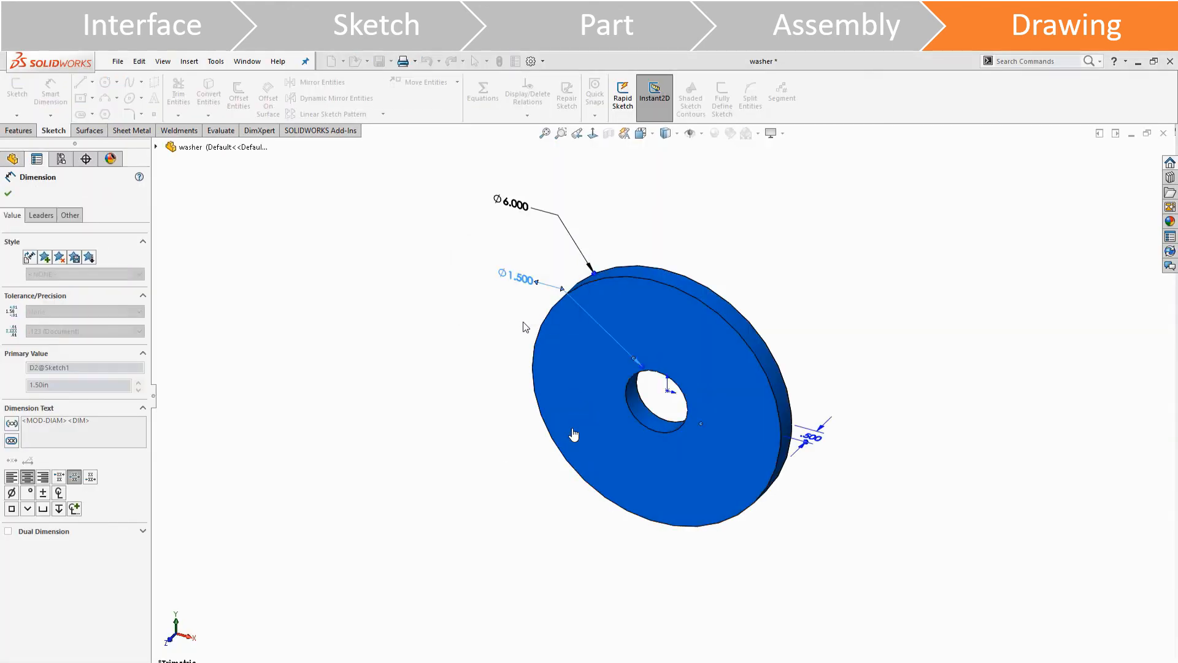
pyautogui.click(517, 325)
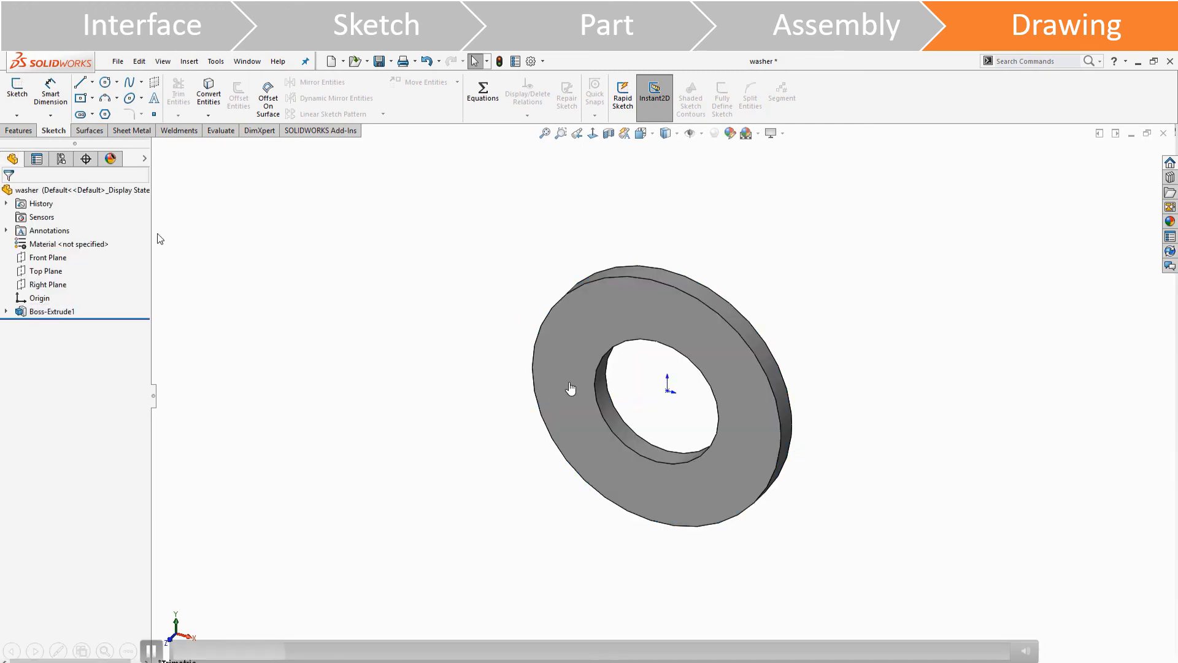
# Open the drawing associated with the washer part
pyautogui.rightClick(68, 195)
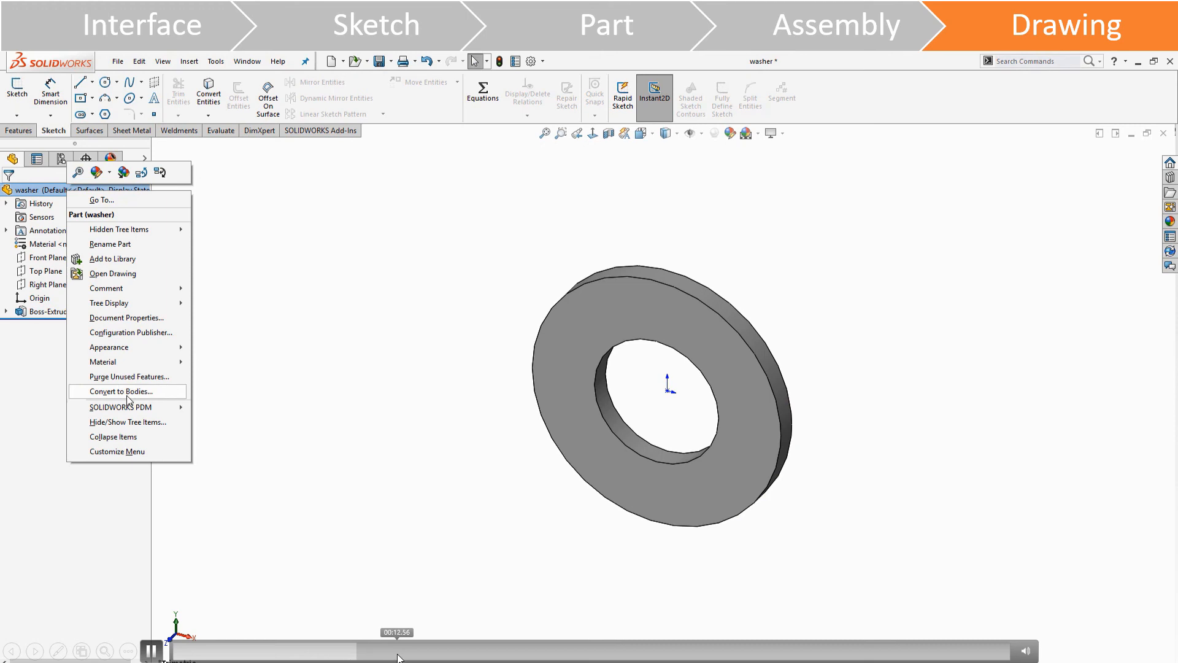
pyautogui.click(113, 274)
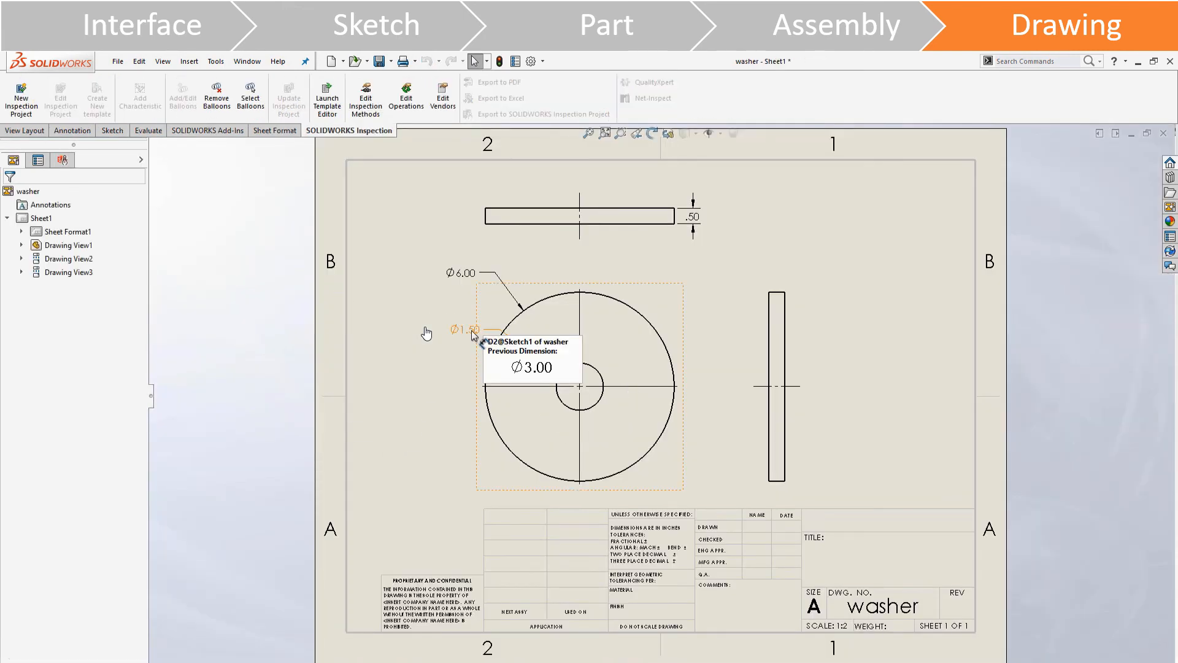
pyautogui.moveTo(106, 328)
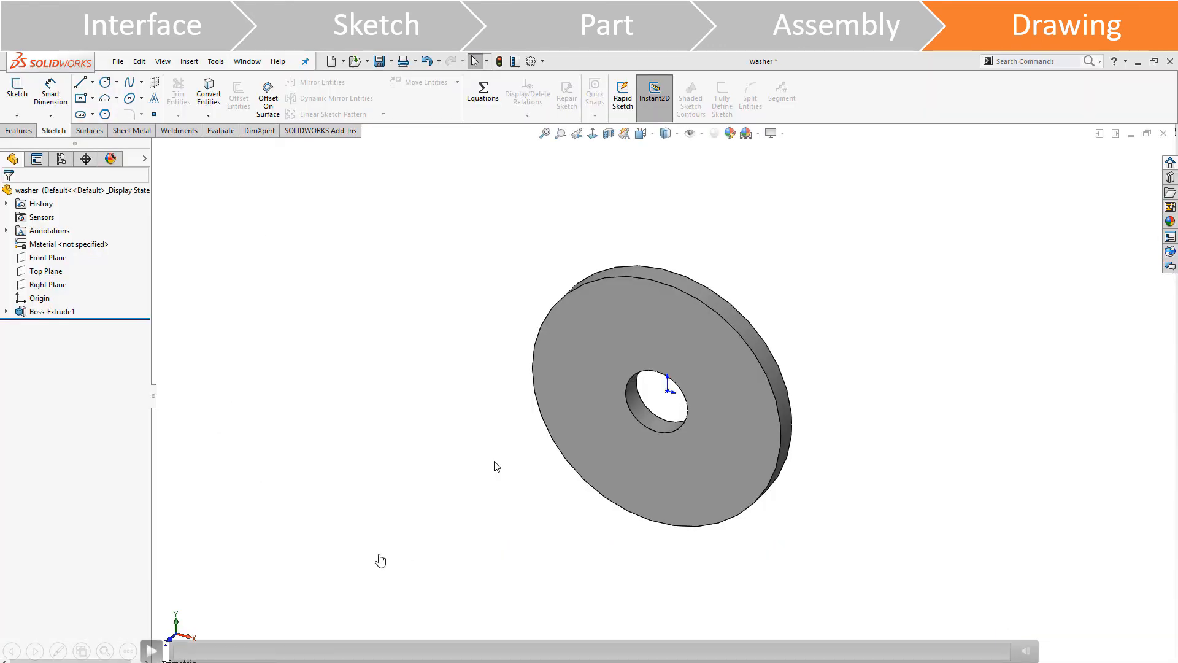
pyautogui.click(369, 652)
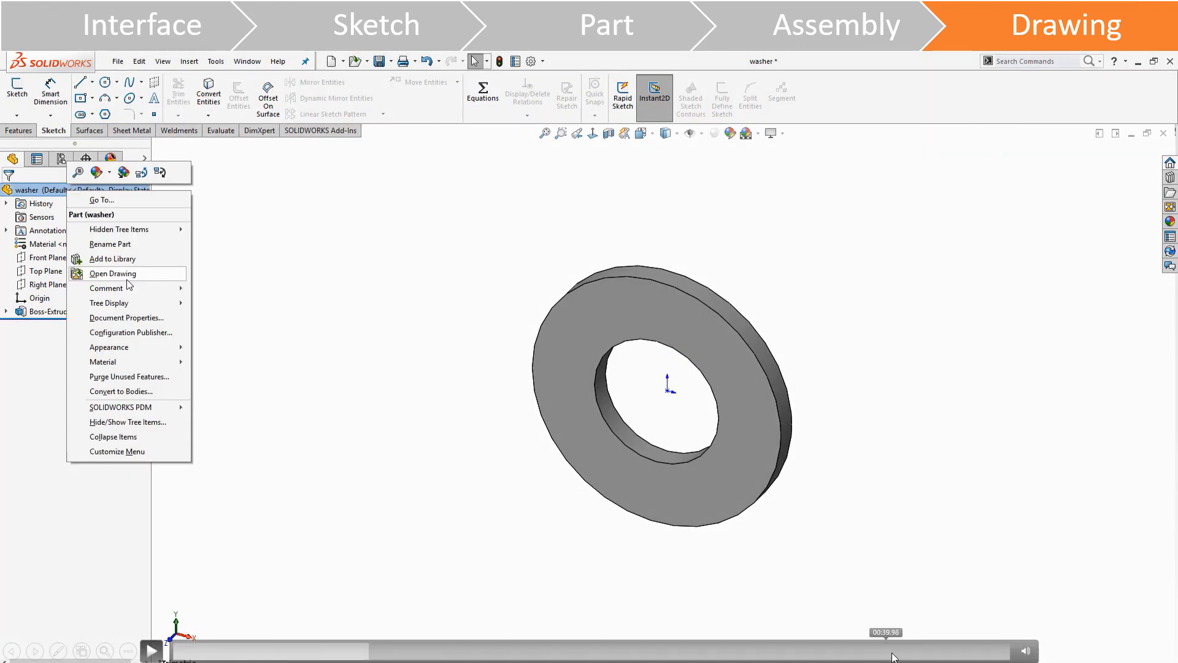
pyautogui.click(895, 652)
pyautogui.click(910, 651)
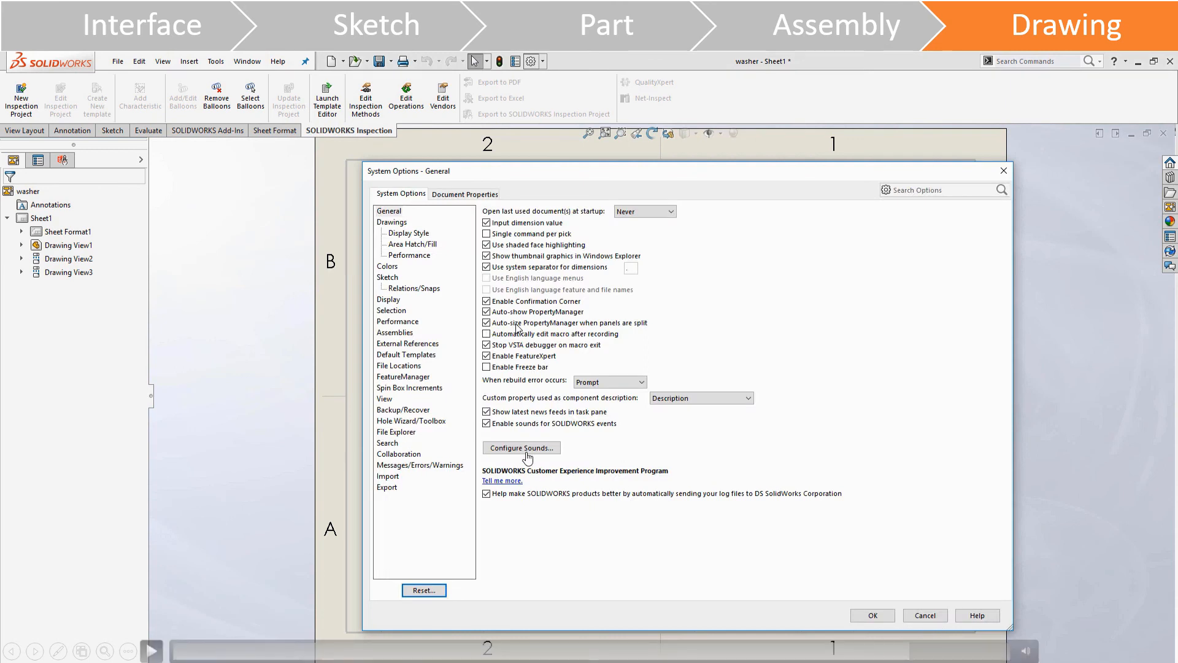
pyautogui.click(946, 652)
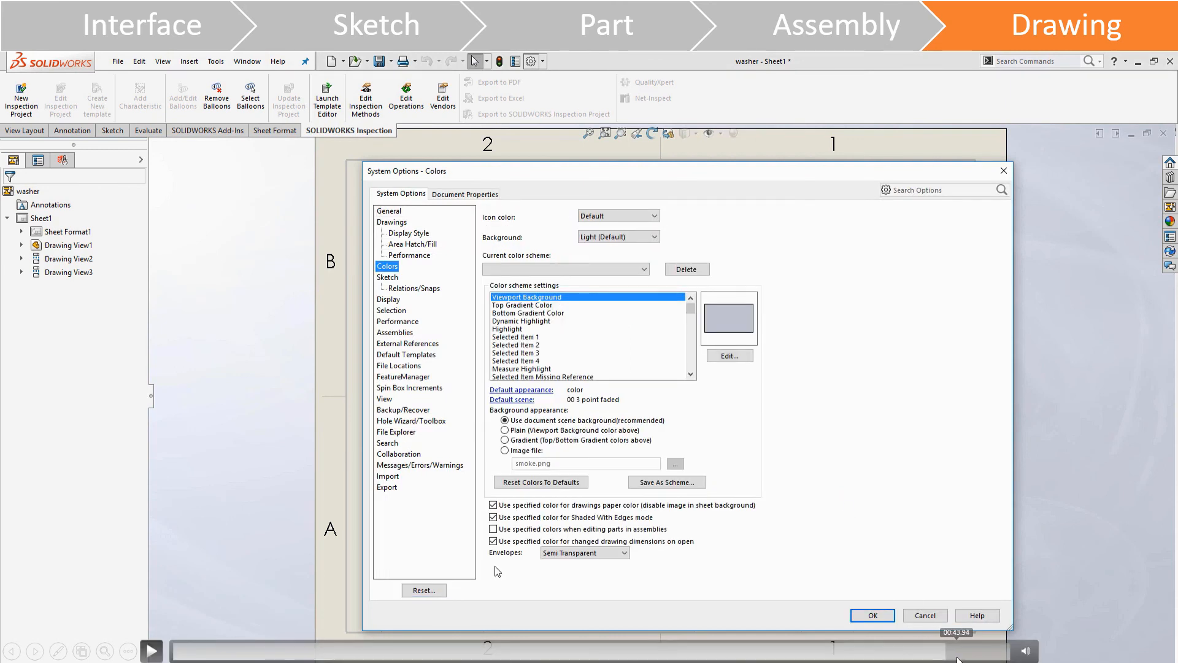
pyautogui.click(966, 652)
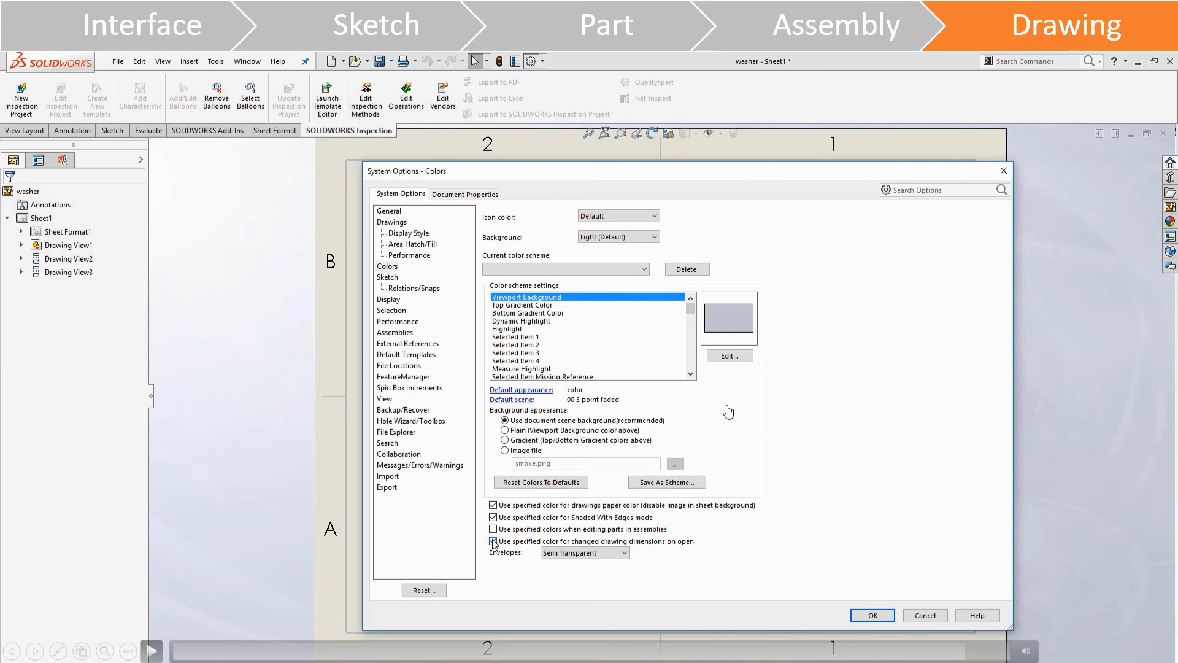
pyautogui.click(238, 390)
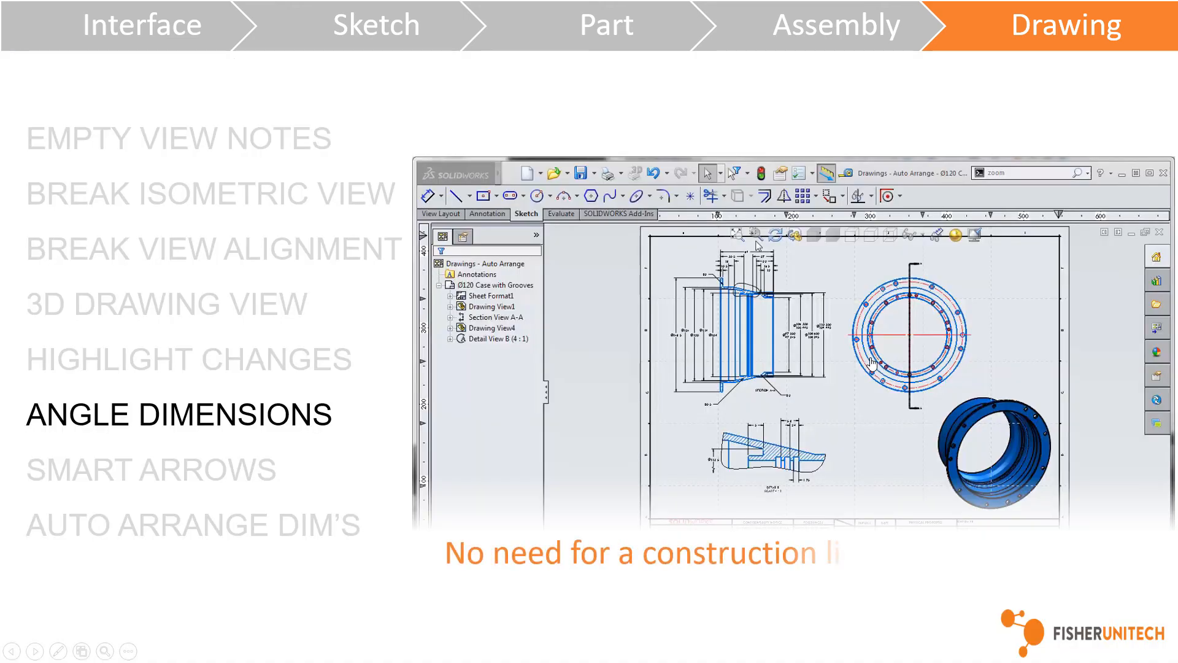
pyautogui.moveTo(748, 482)
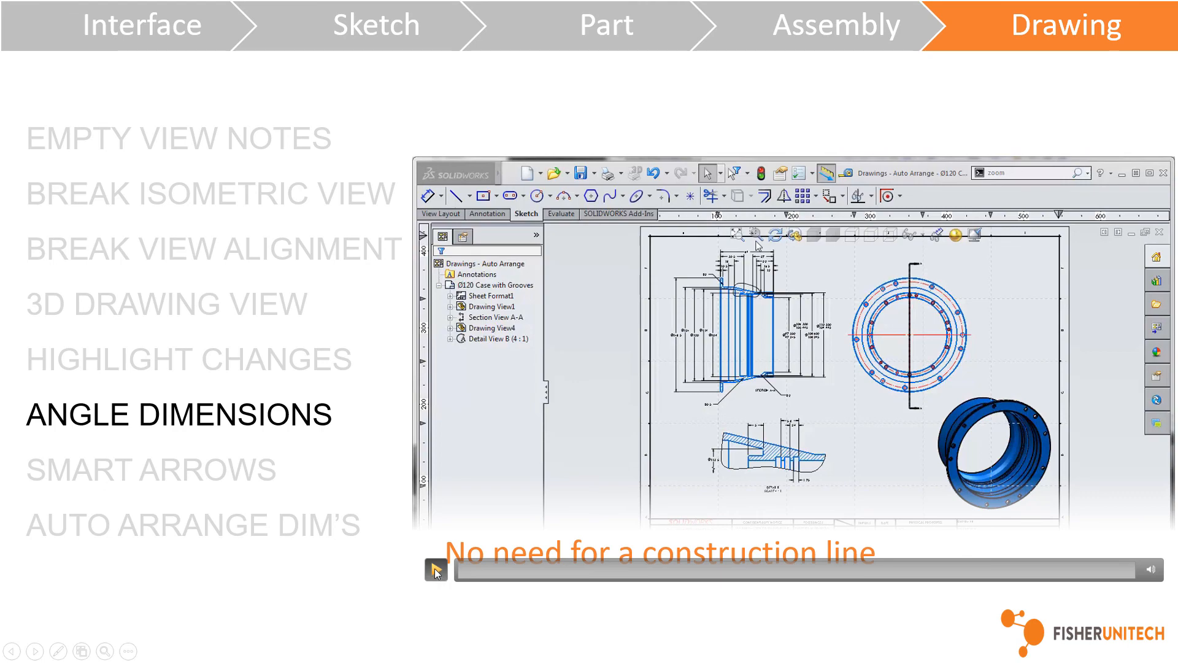
pyautogui.click(436, 571)
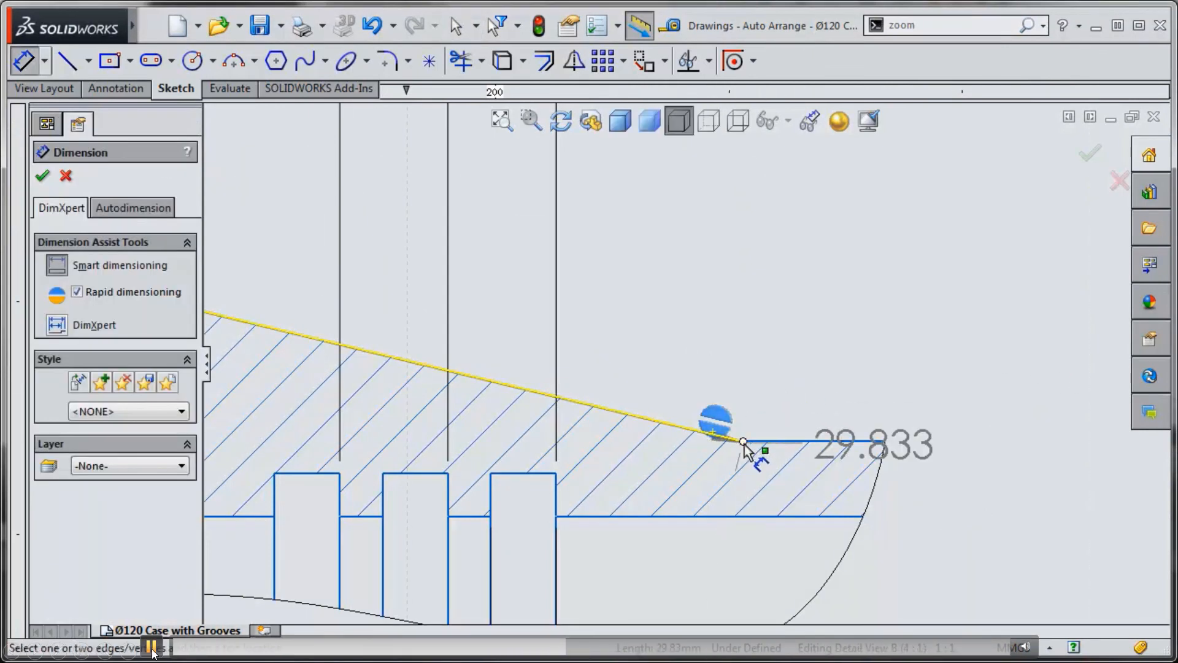
pyautogui.click(153, 648)
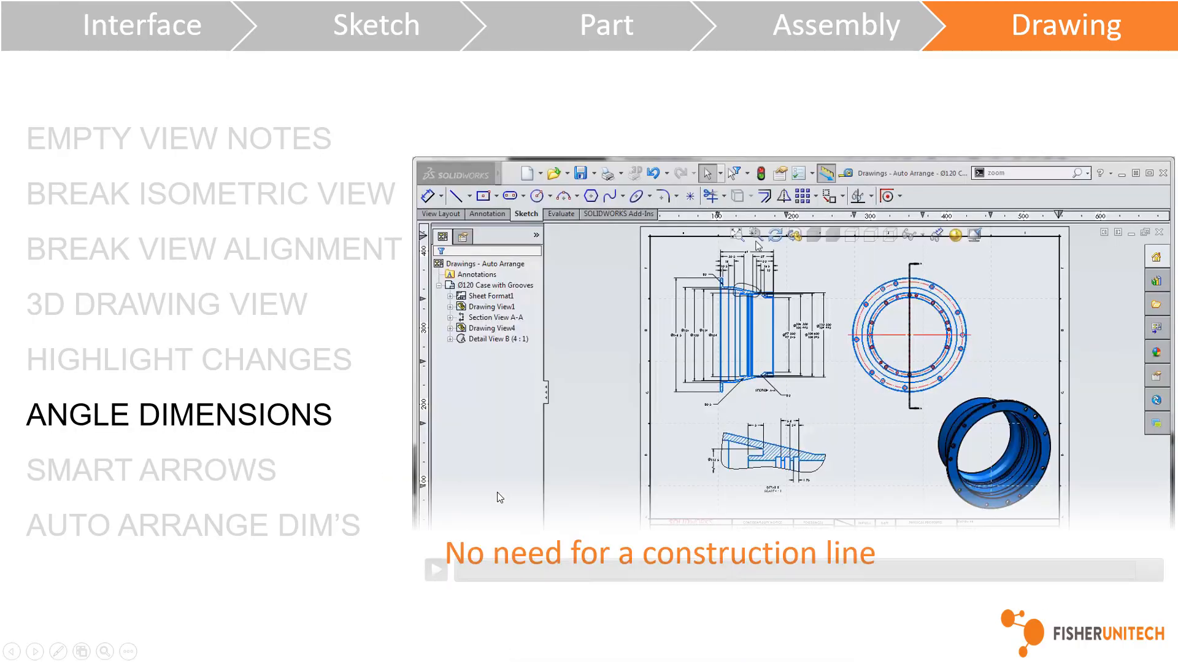
pyautogui.click(440, 566)
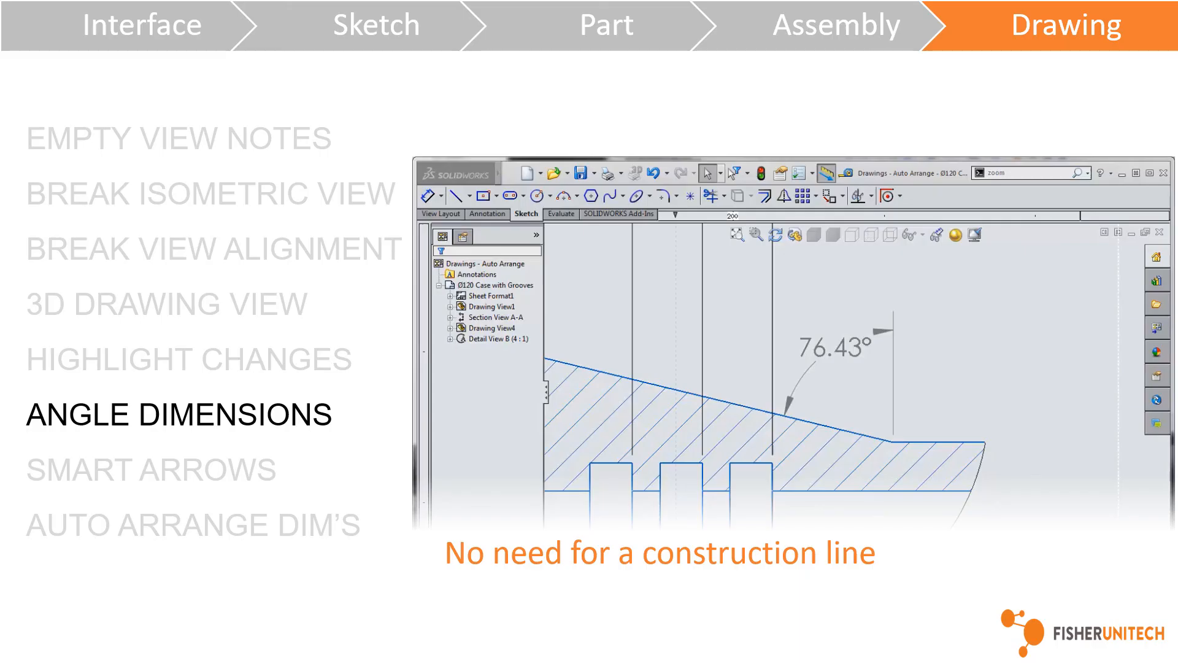
pyautogui.moveTo(679, 564)
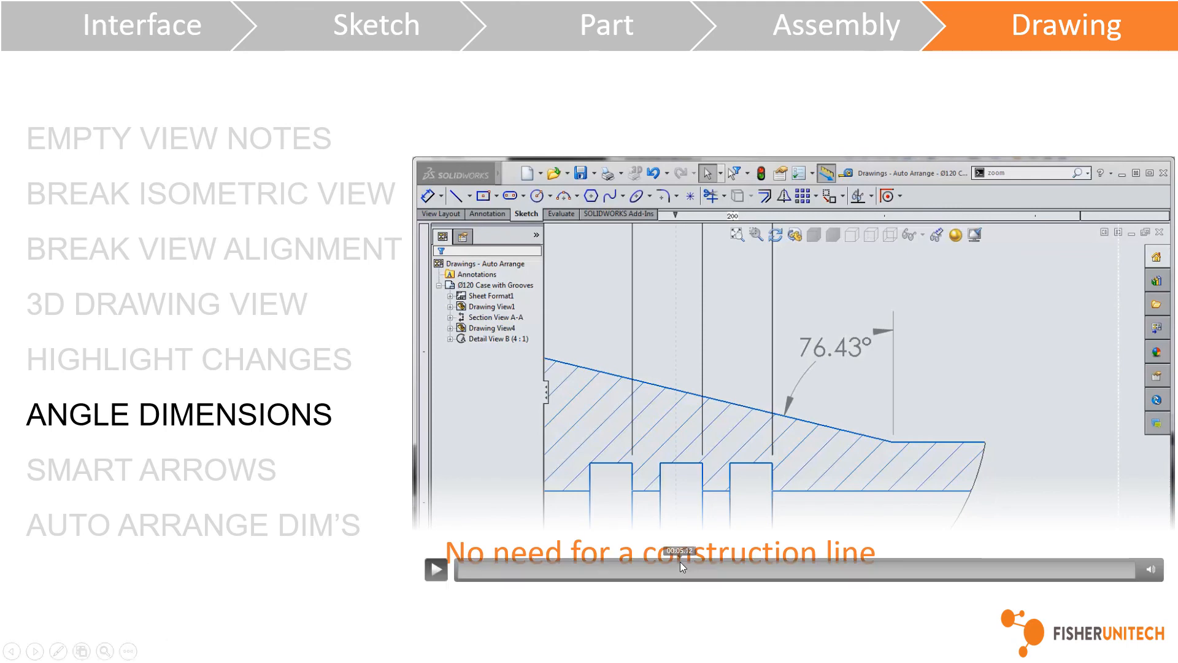
pyautogui.press('Right')
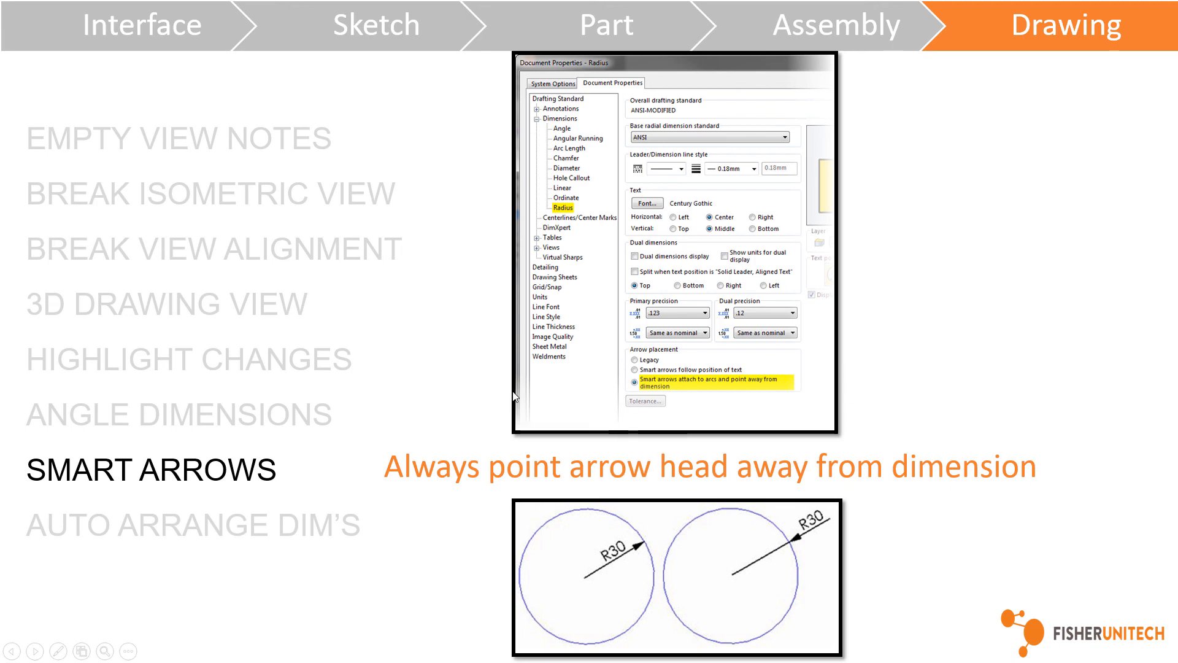
pyautogui.press('Right')
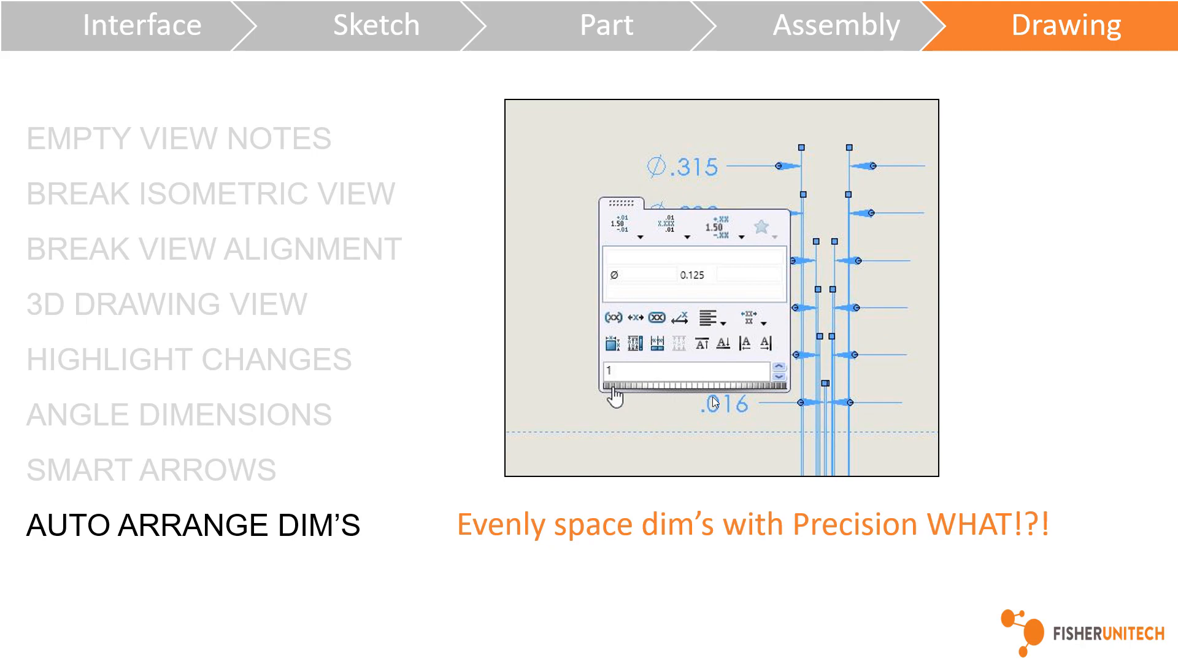
pyautogui.press('Right')
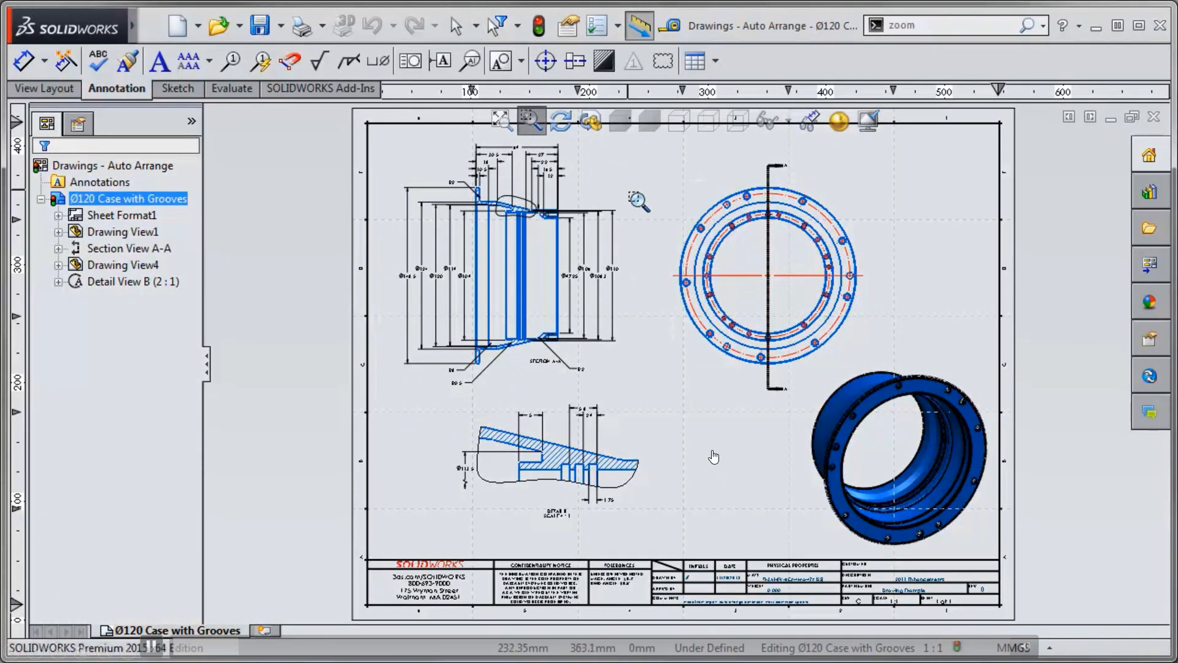
# Open the dimension palette for the four selected diameter dimensions beside the grooved case's section view
pyautogui.click(151, 648)
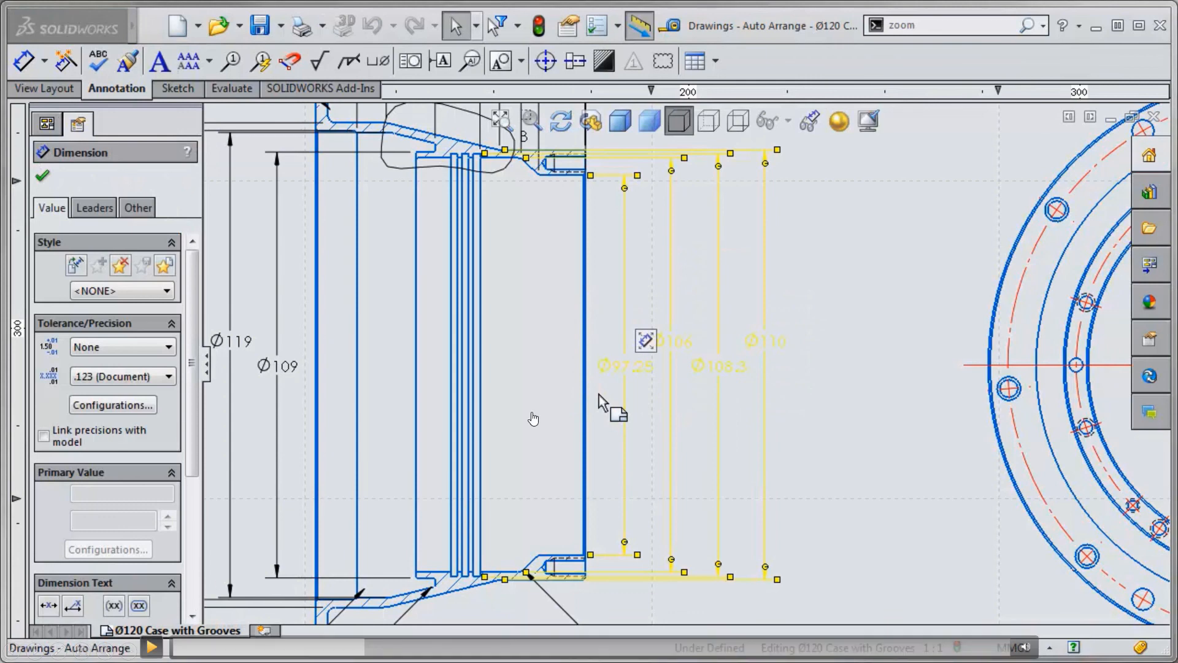
pyautogui.click(644, 344)
pyautogui.click(153, 649)
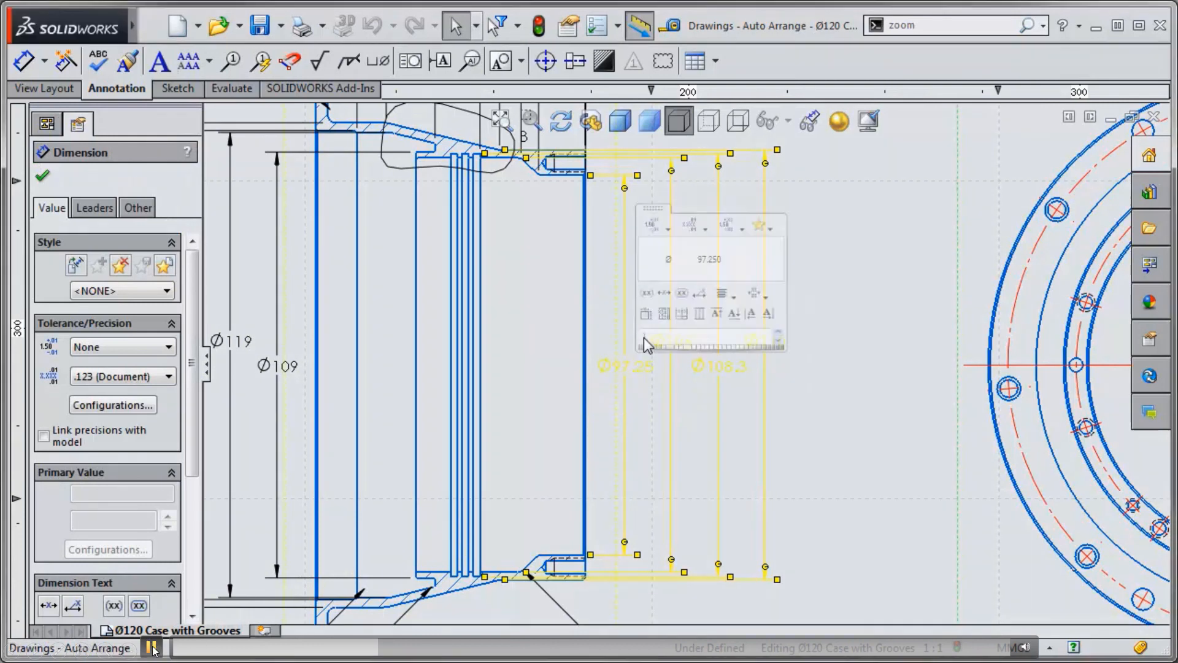
pyautogui.click(152, 649)
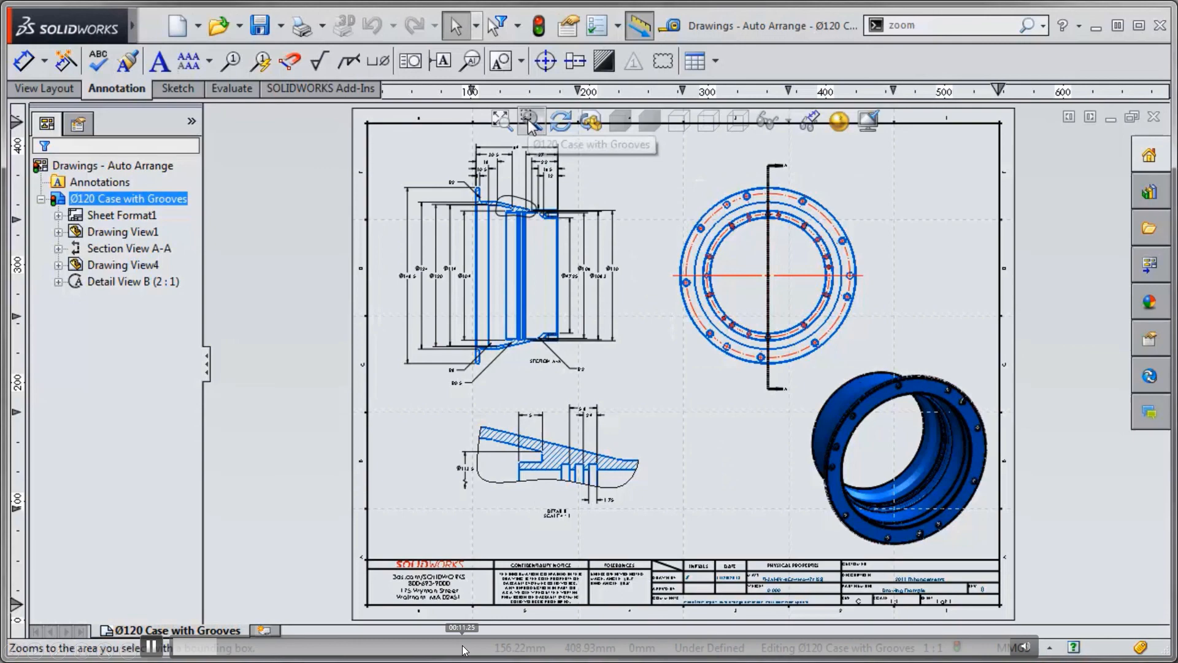
pyautogui.click(454, 652)
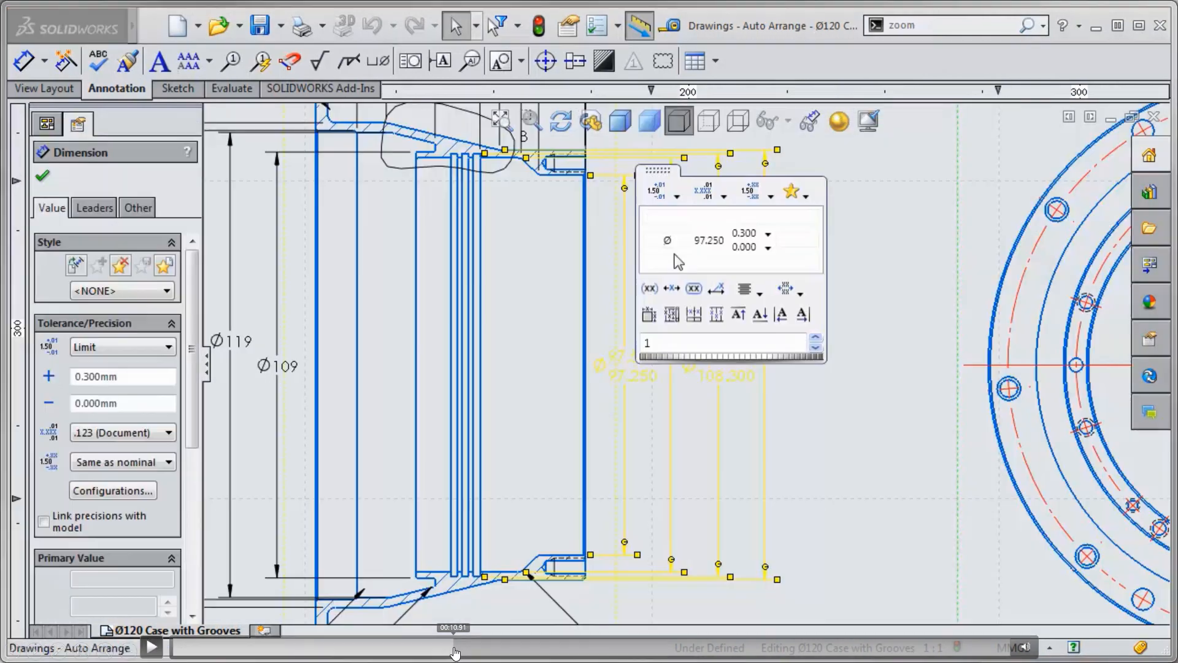
pyautogui.click(374, 654)
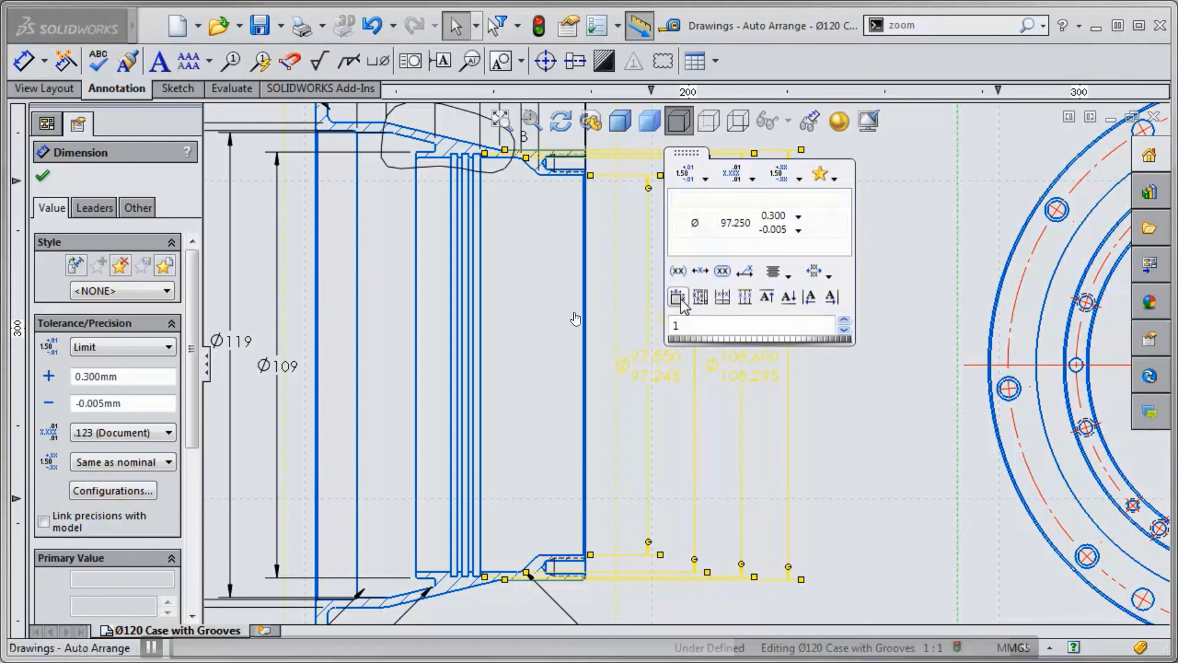
pyautogui.click(151, 651)
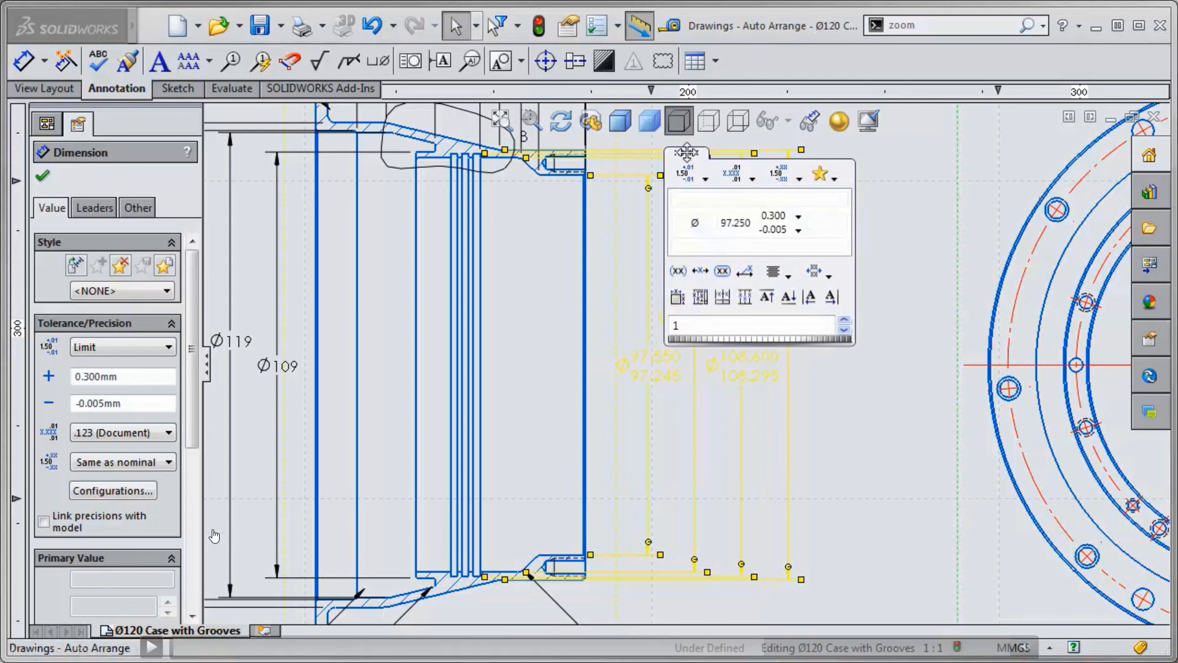
pyautogui.click(152, 648)
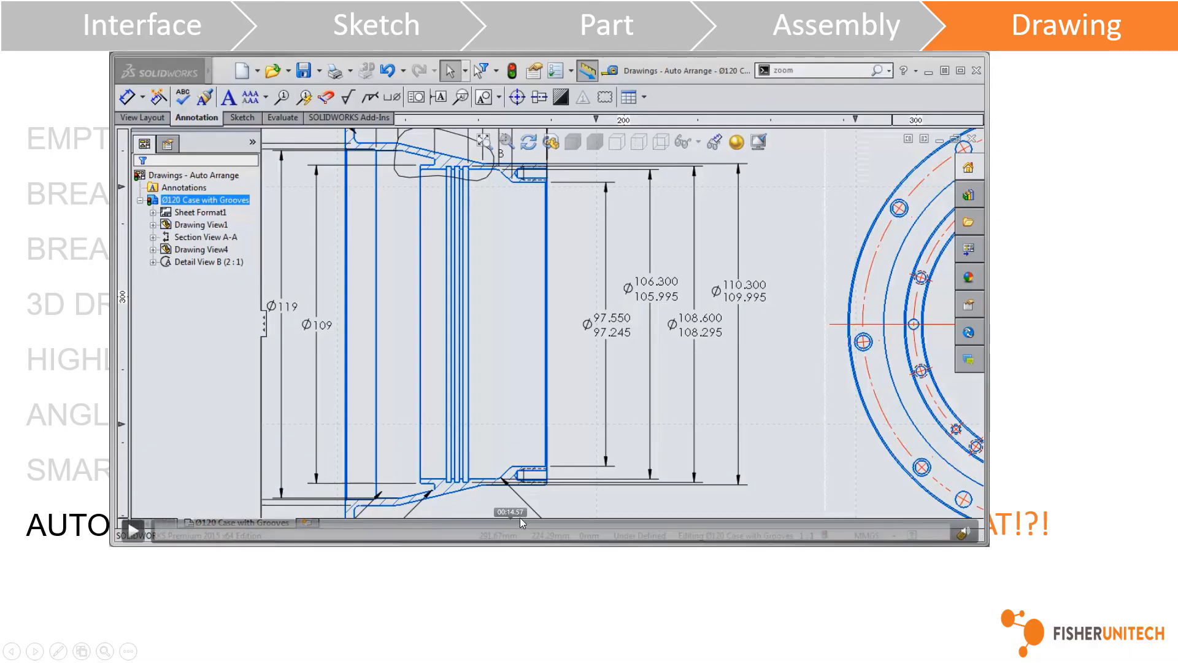
pyautogui.click(133, 528)
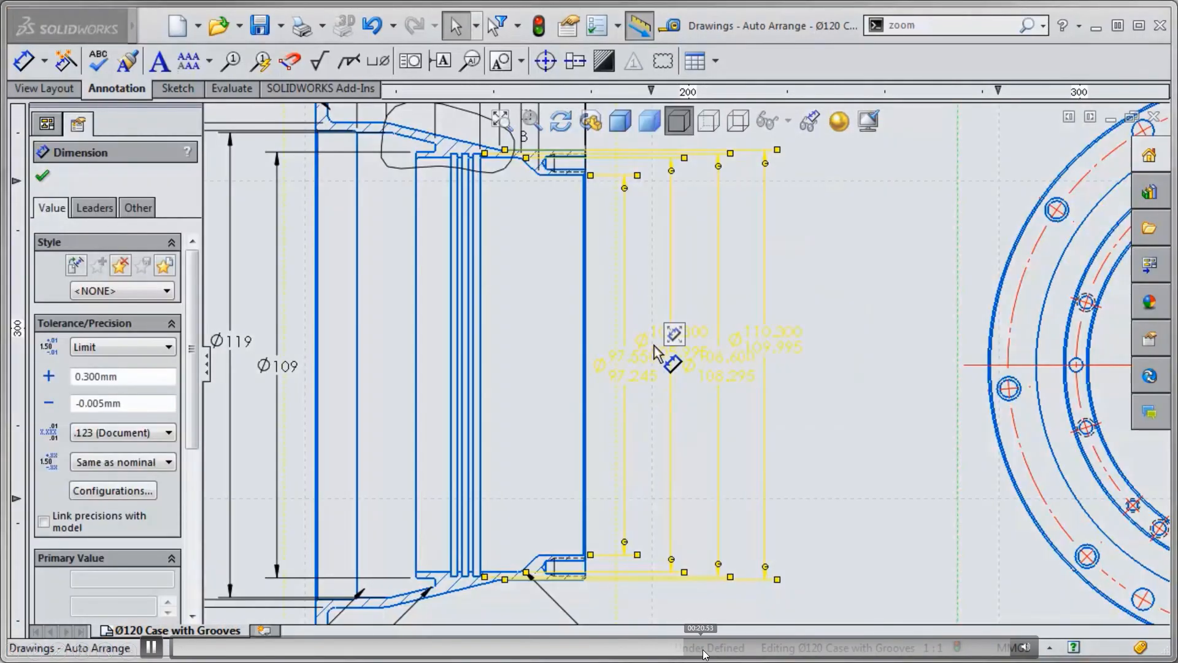
pyautogui.click(704, 650)
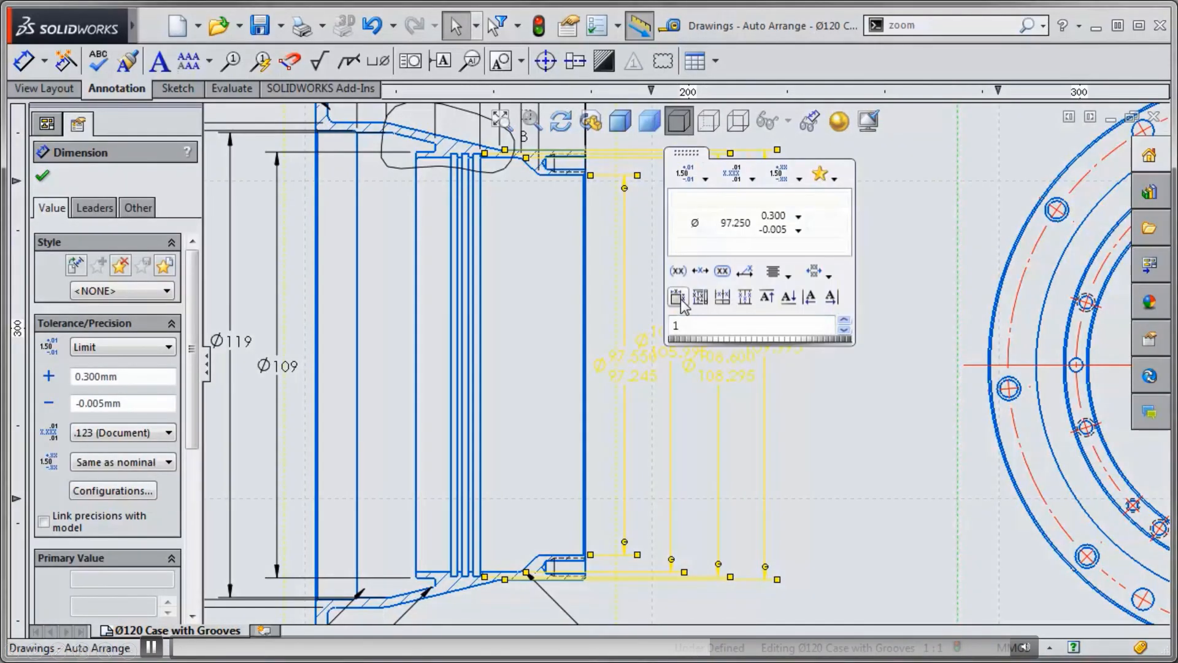
pyautogui.click(150, 646)
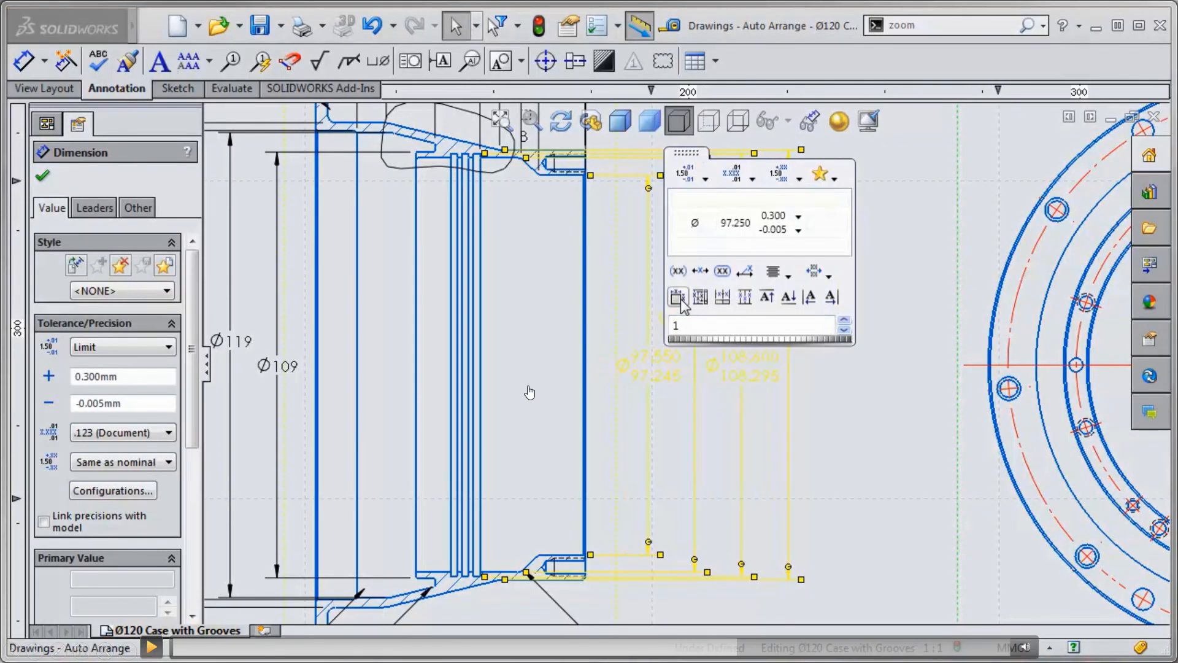
pyautogui.click(153, 648)
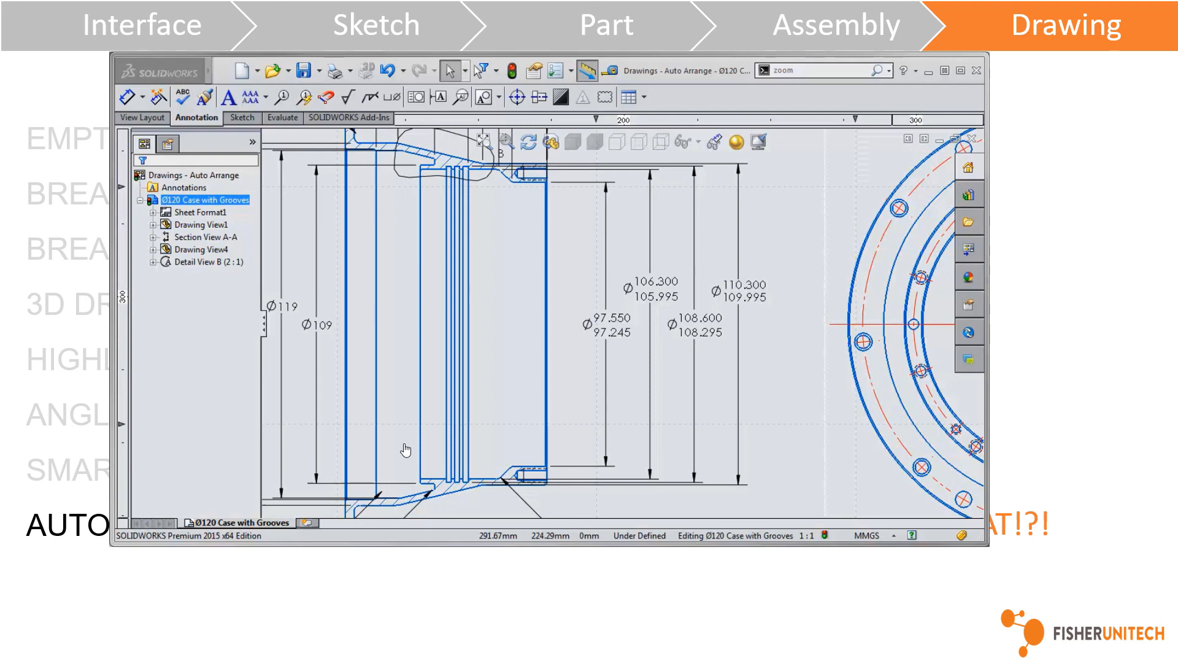
pyautogui.press('Right')
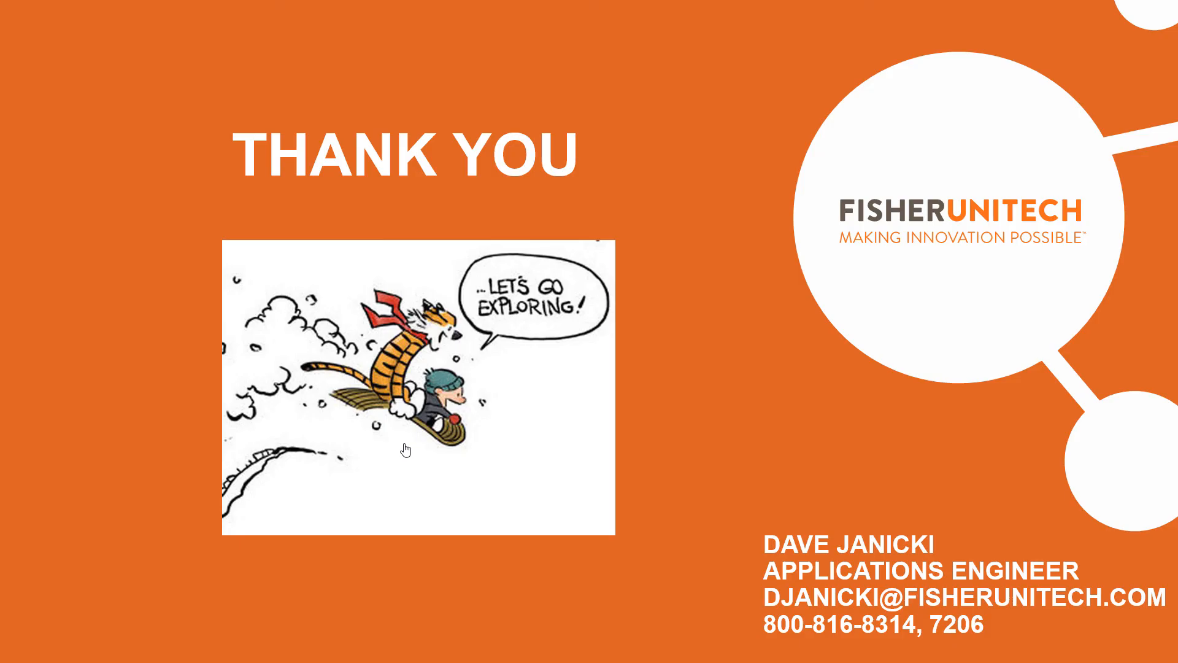